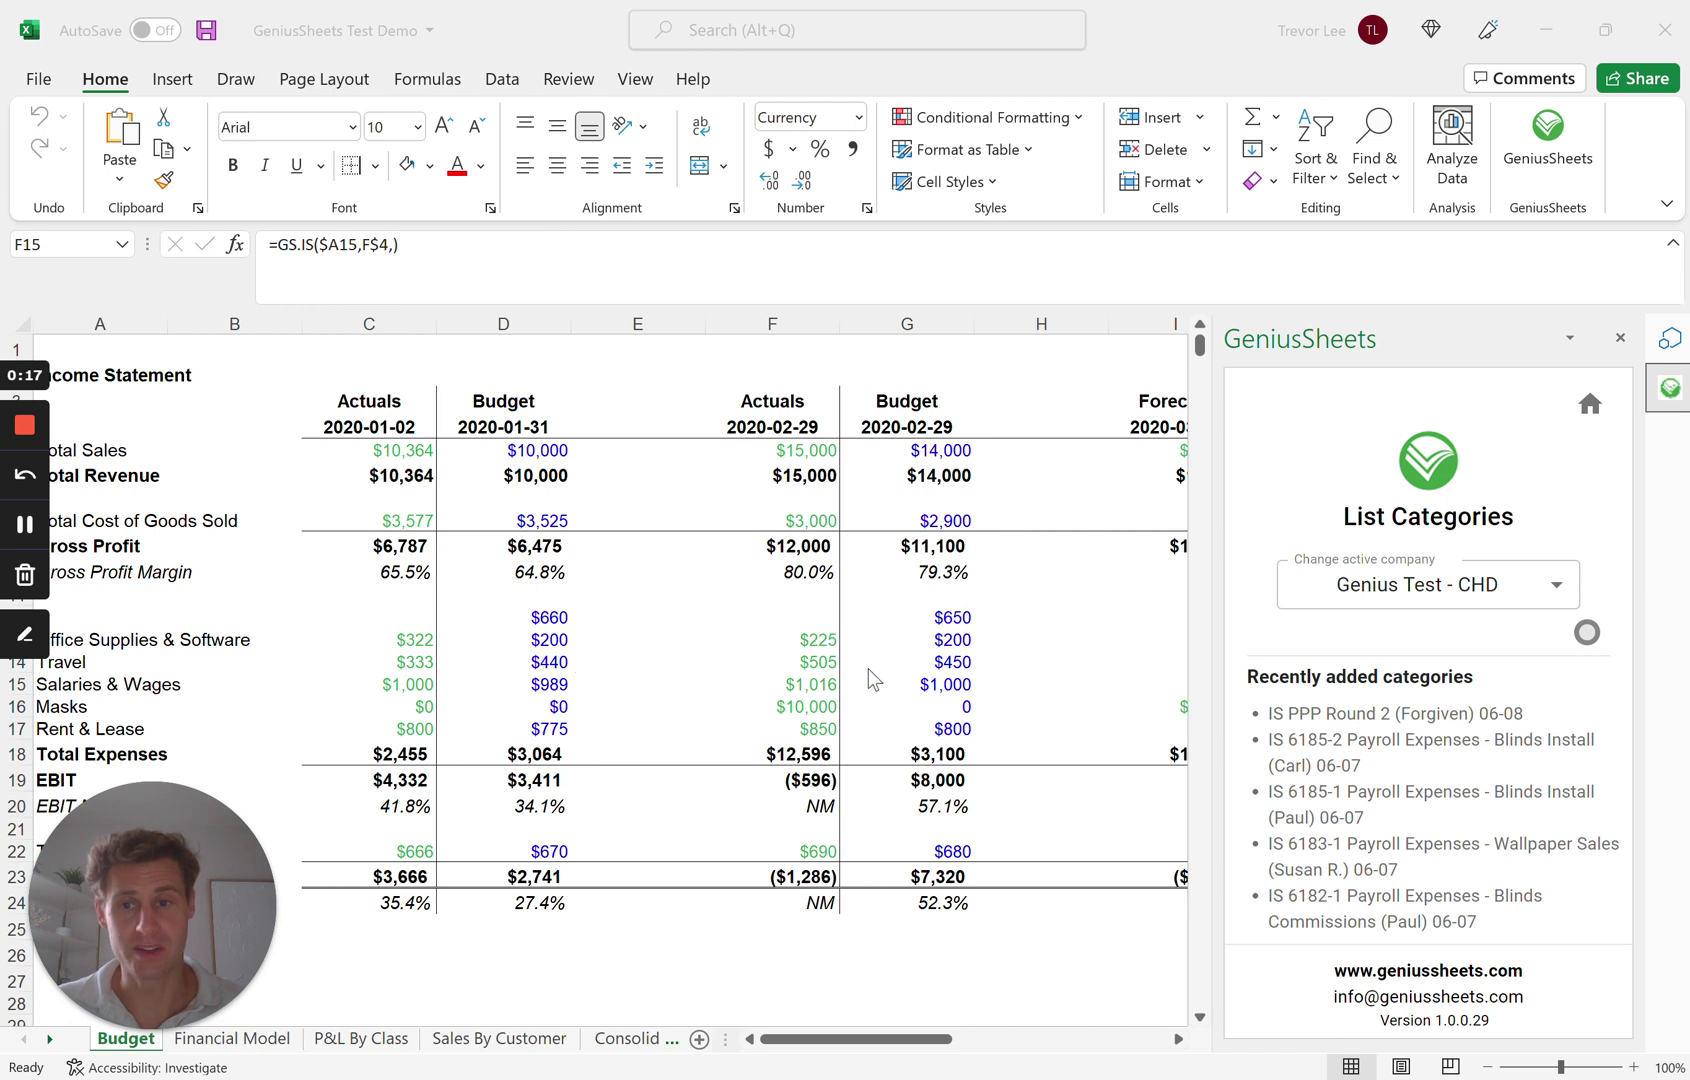
Open the February Salaries & Wages actual formula =GS.IS($A15,F$4,) in F15 for editing.
{"action": "left_click", "coordinate": [819, 684]}
{"action": "key", "text": "F2"}
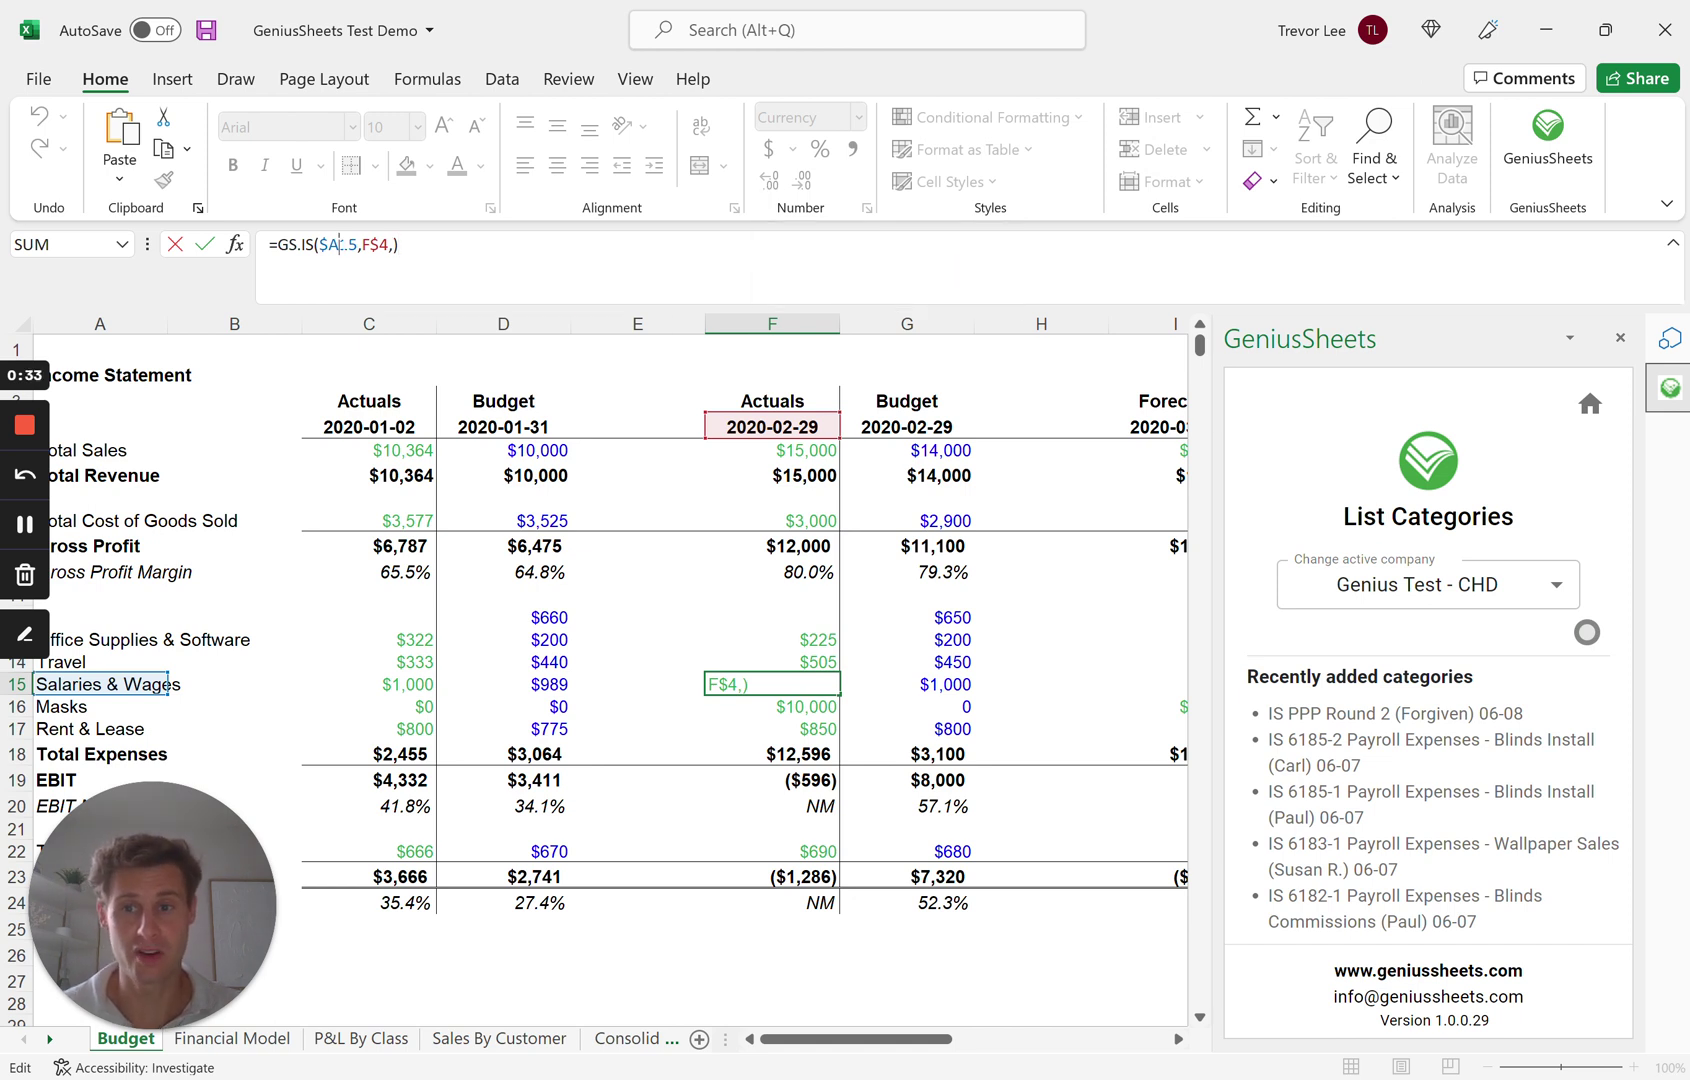
Recommit the F15 formula so it recalculates to $0, then return the GeniusSheets panel home.
{"action": "left_click", "coordinate": [341, 245]}
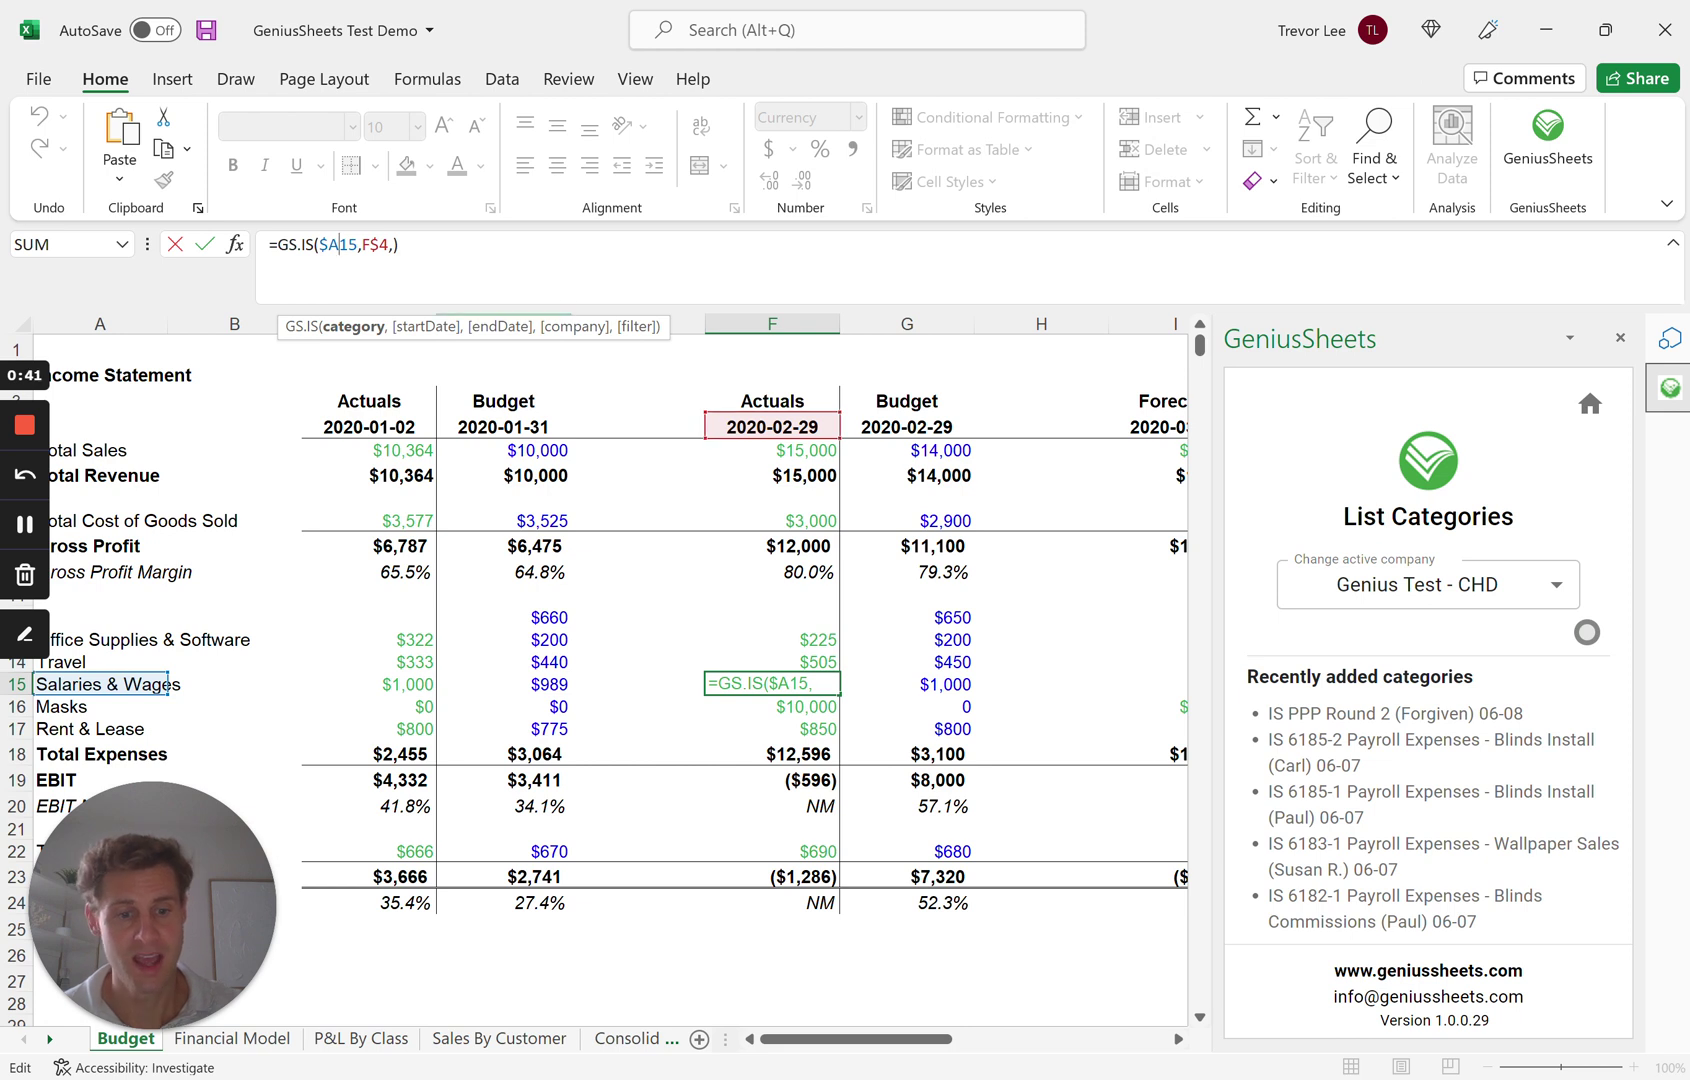
{"action": "key", "text": "Return"}
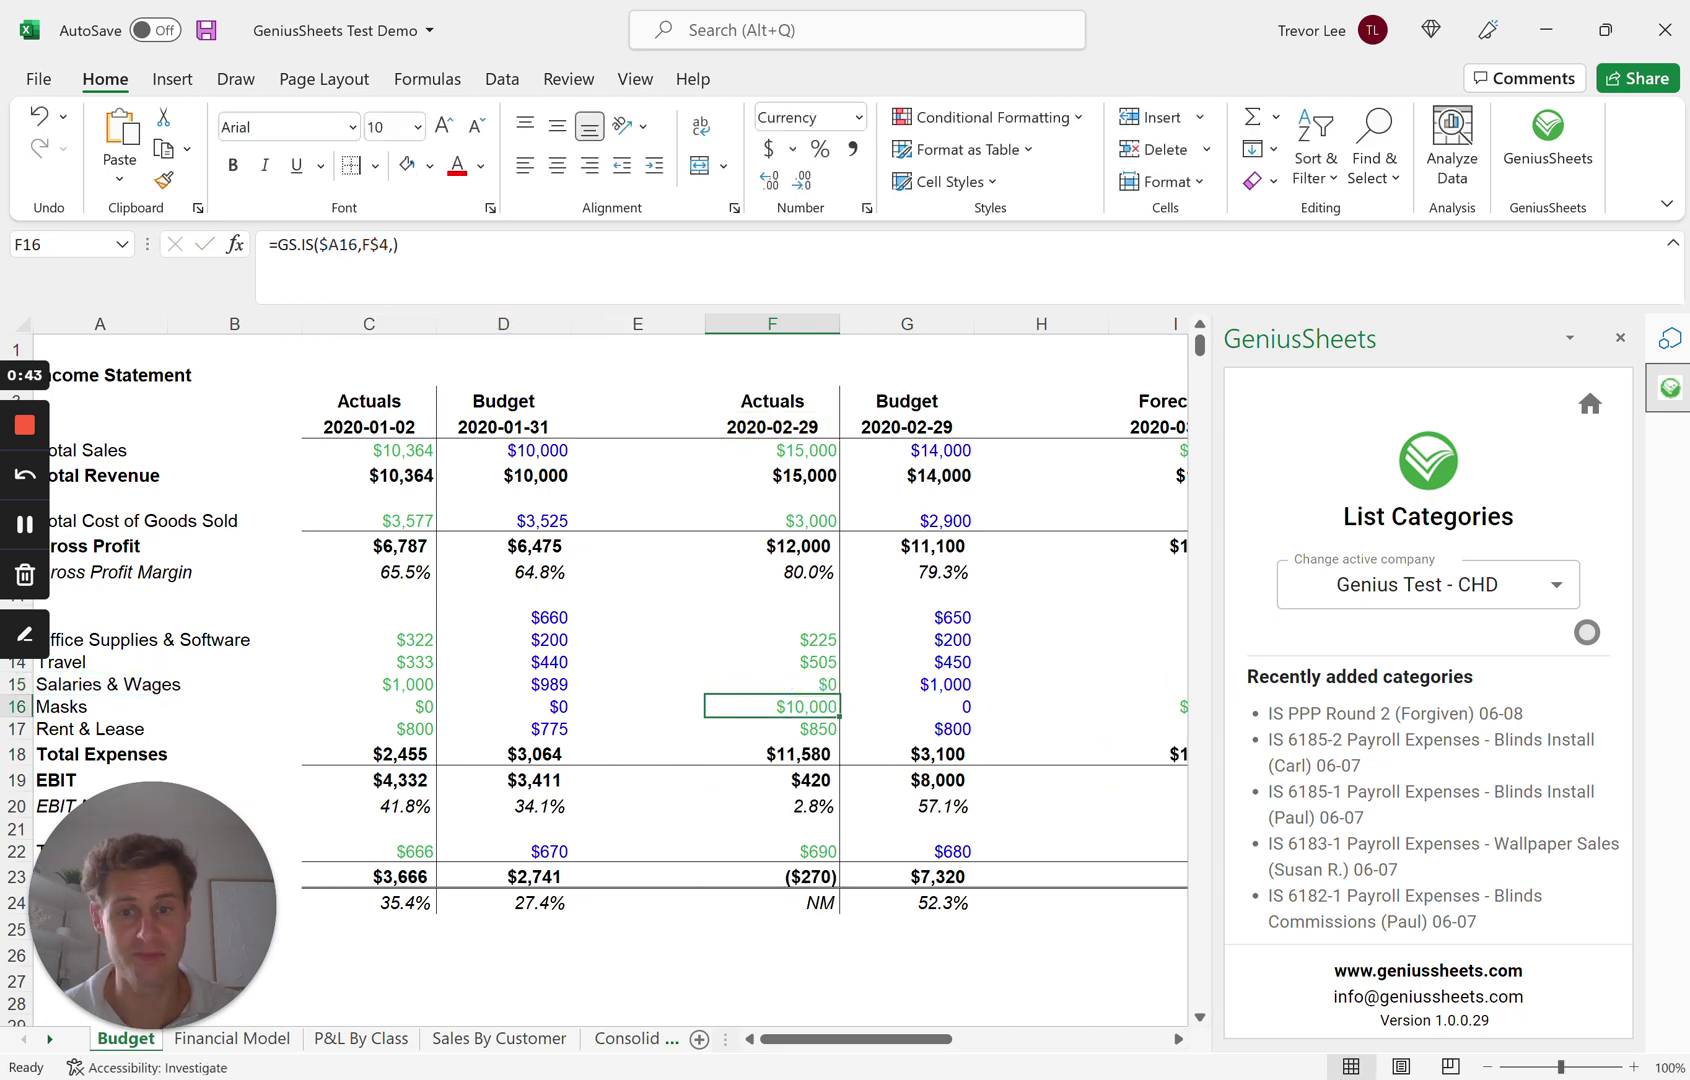
{"action": "key", "text": "Up"}
{"action": "left_click", "coordinate": [1592, 405]}
Switch the active company to GeniusSheets - Fire and refresh so F15 pulls $1,016.
{"action": "left_click", "coordinate": [1386, 570]}
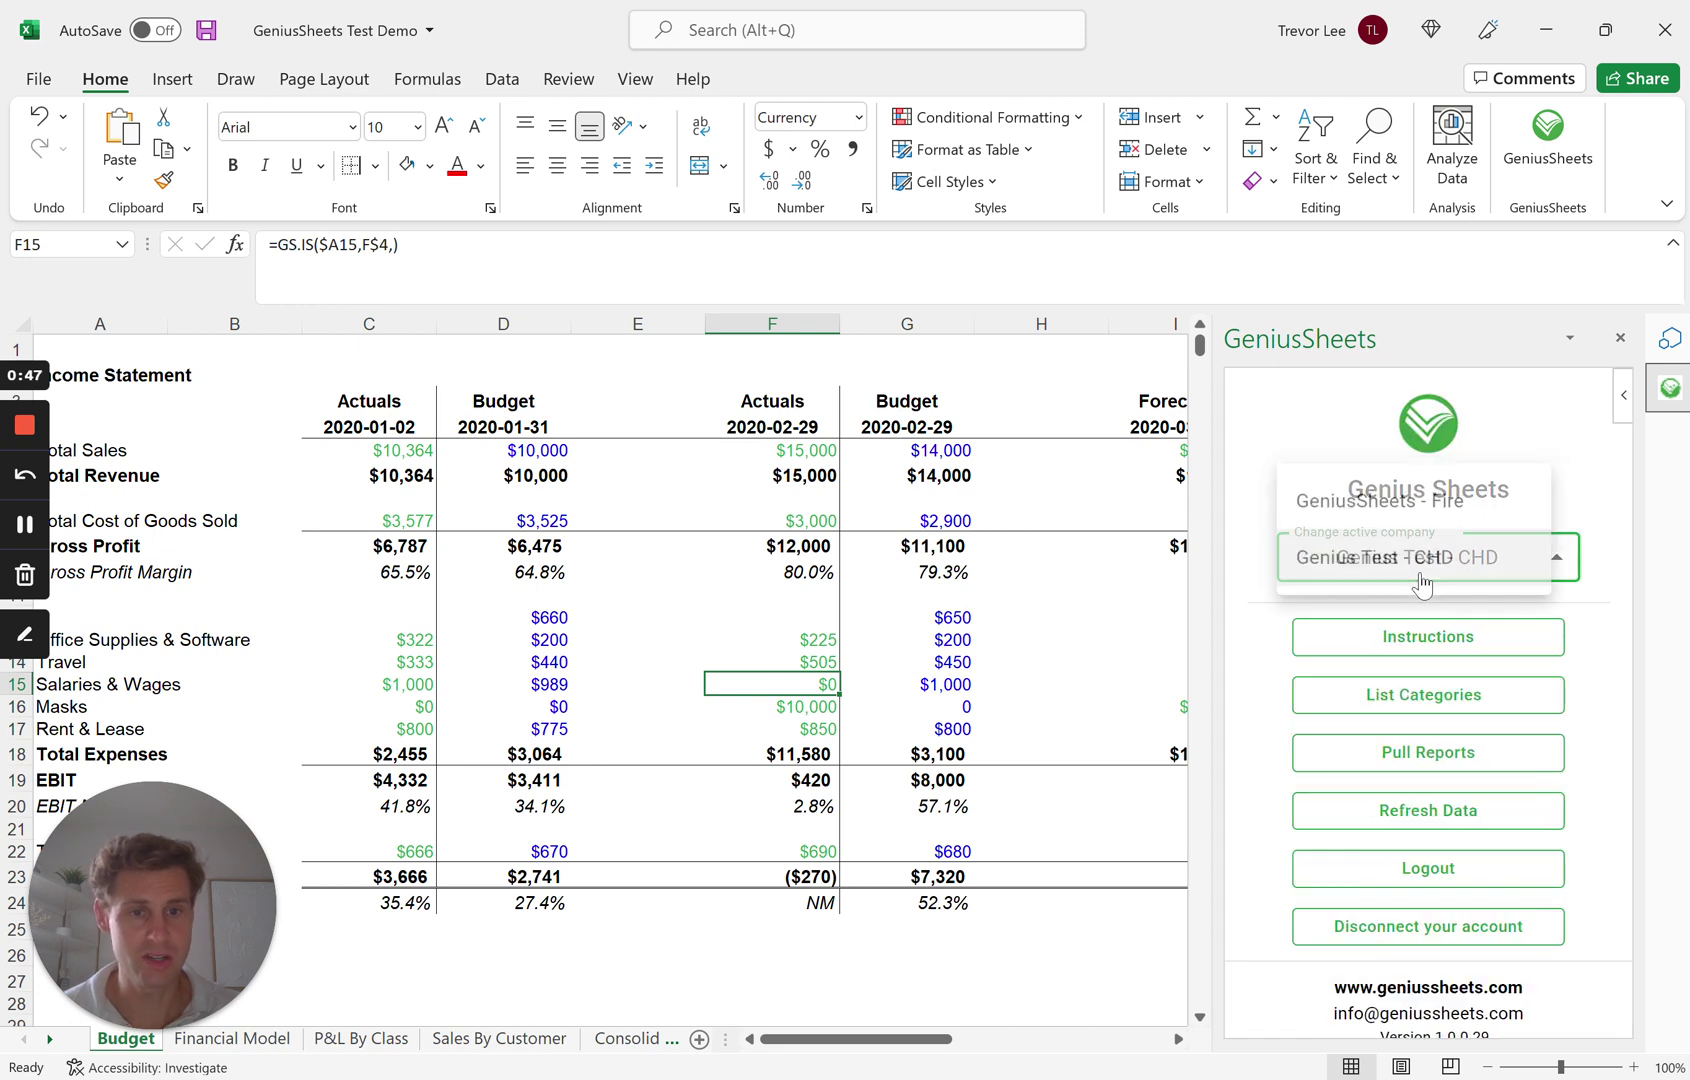
{"action": "left_click", "coordinate": [1373, 508]}
{"action": "left_click", "coordinate": [1407, 809]}
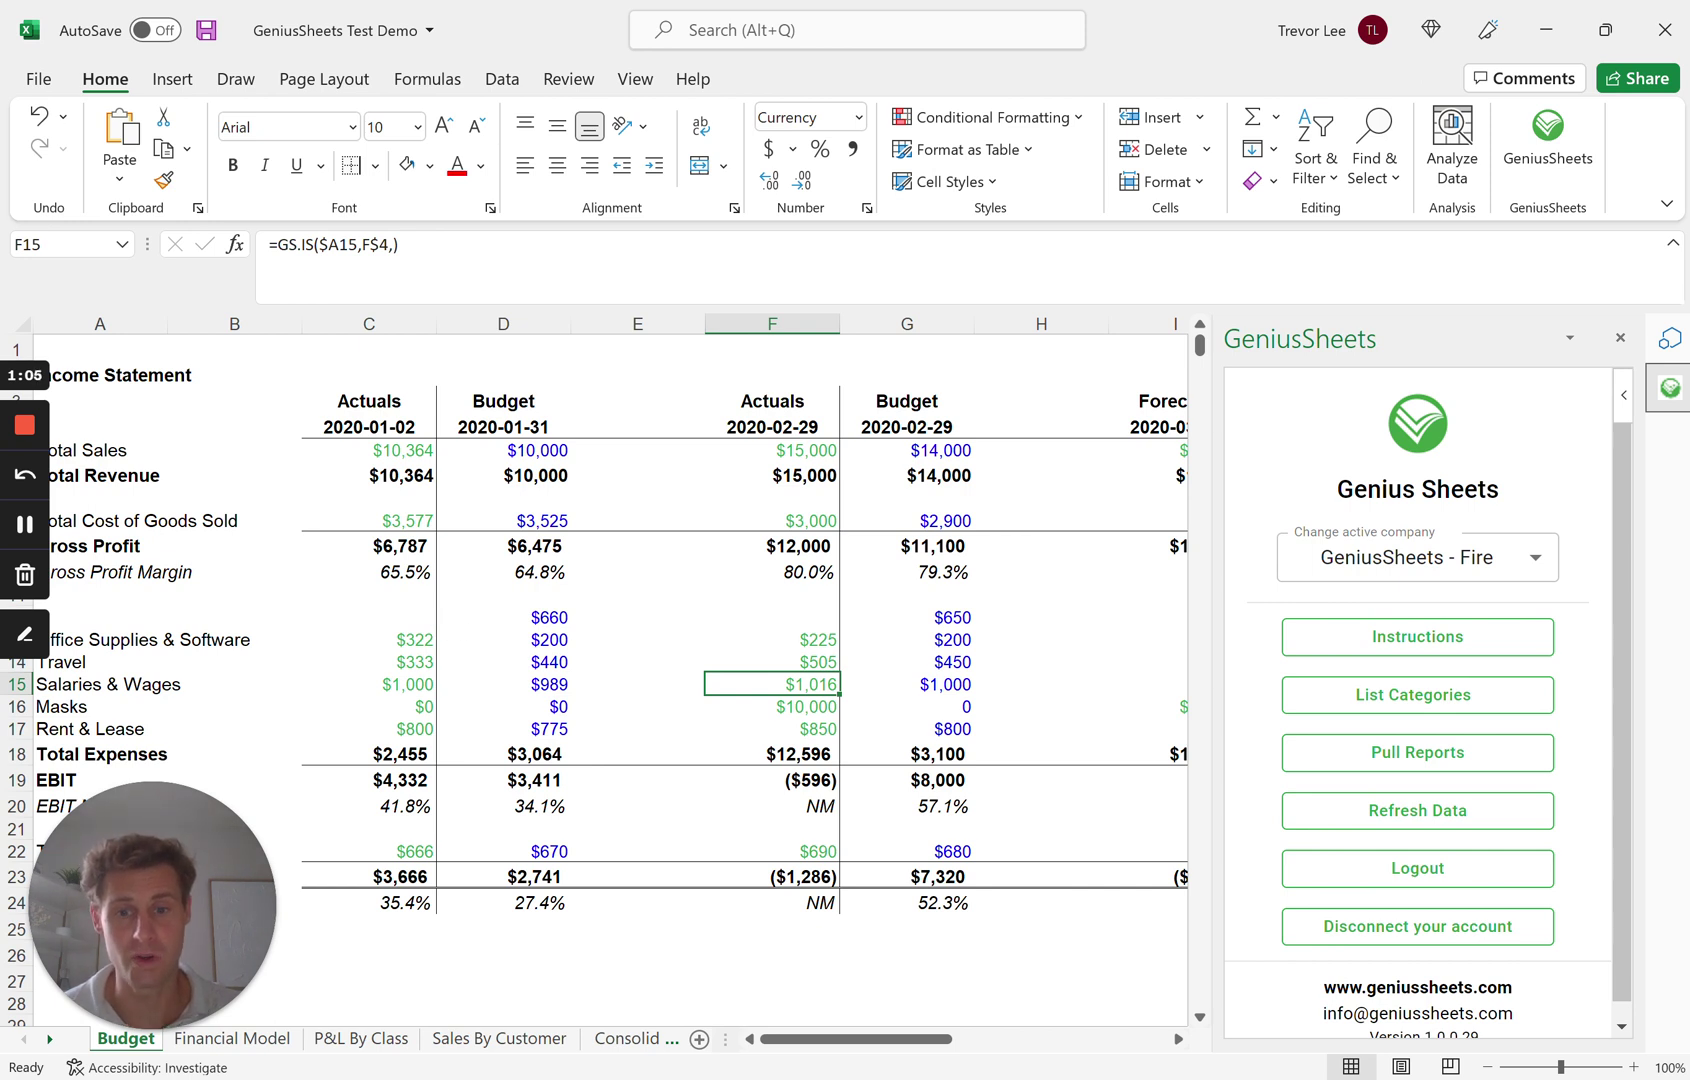
Drill down on F15's $1,016 into a transaction-detail sheet, then return to Budget.
{"action": "right_click", "coordinate": [774, 685]}
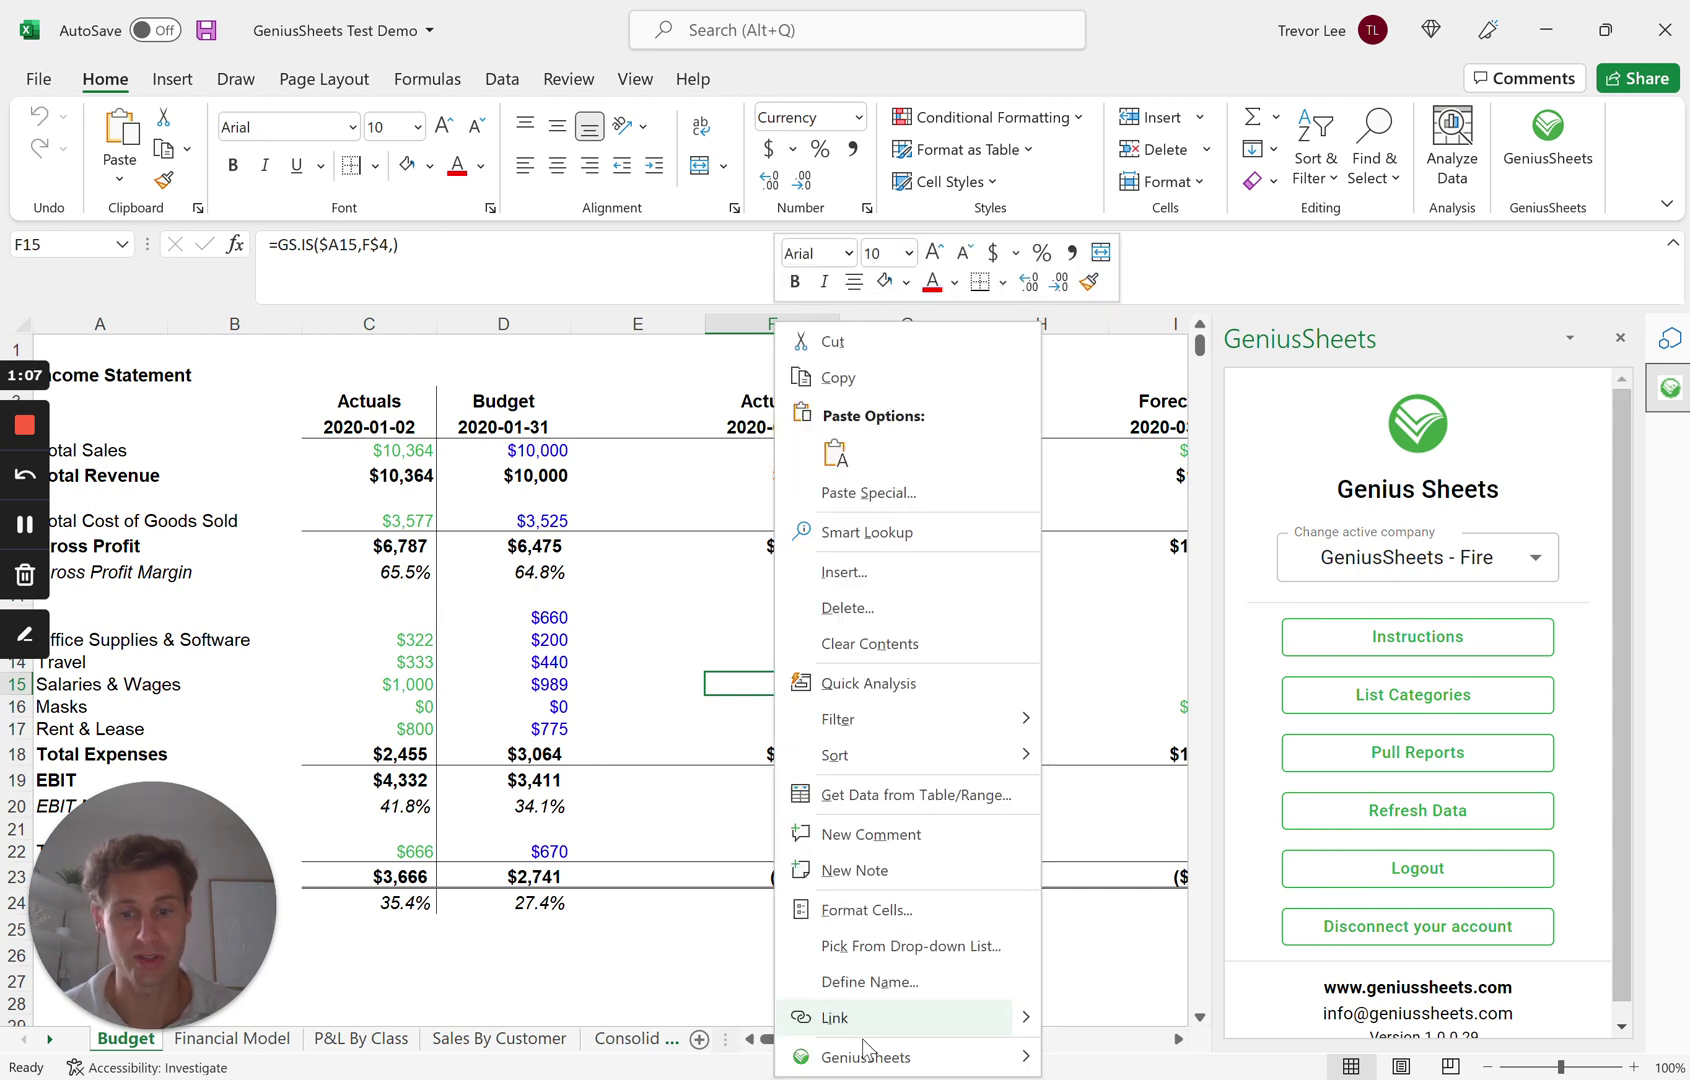
{"action": "mouse_move", "coordinate": [867, 1056]}
{"action": "left_click", "coordinate": [1094, 1043]}
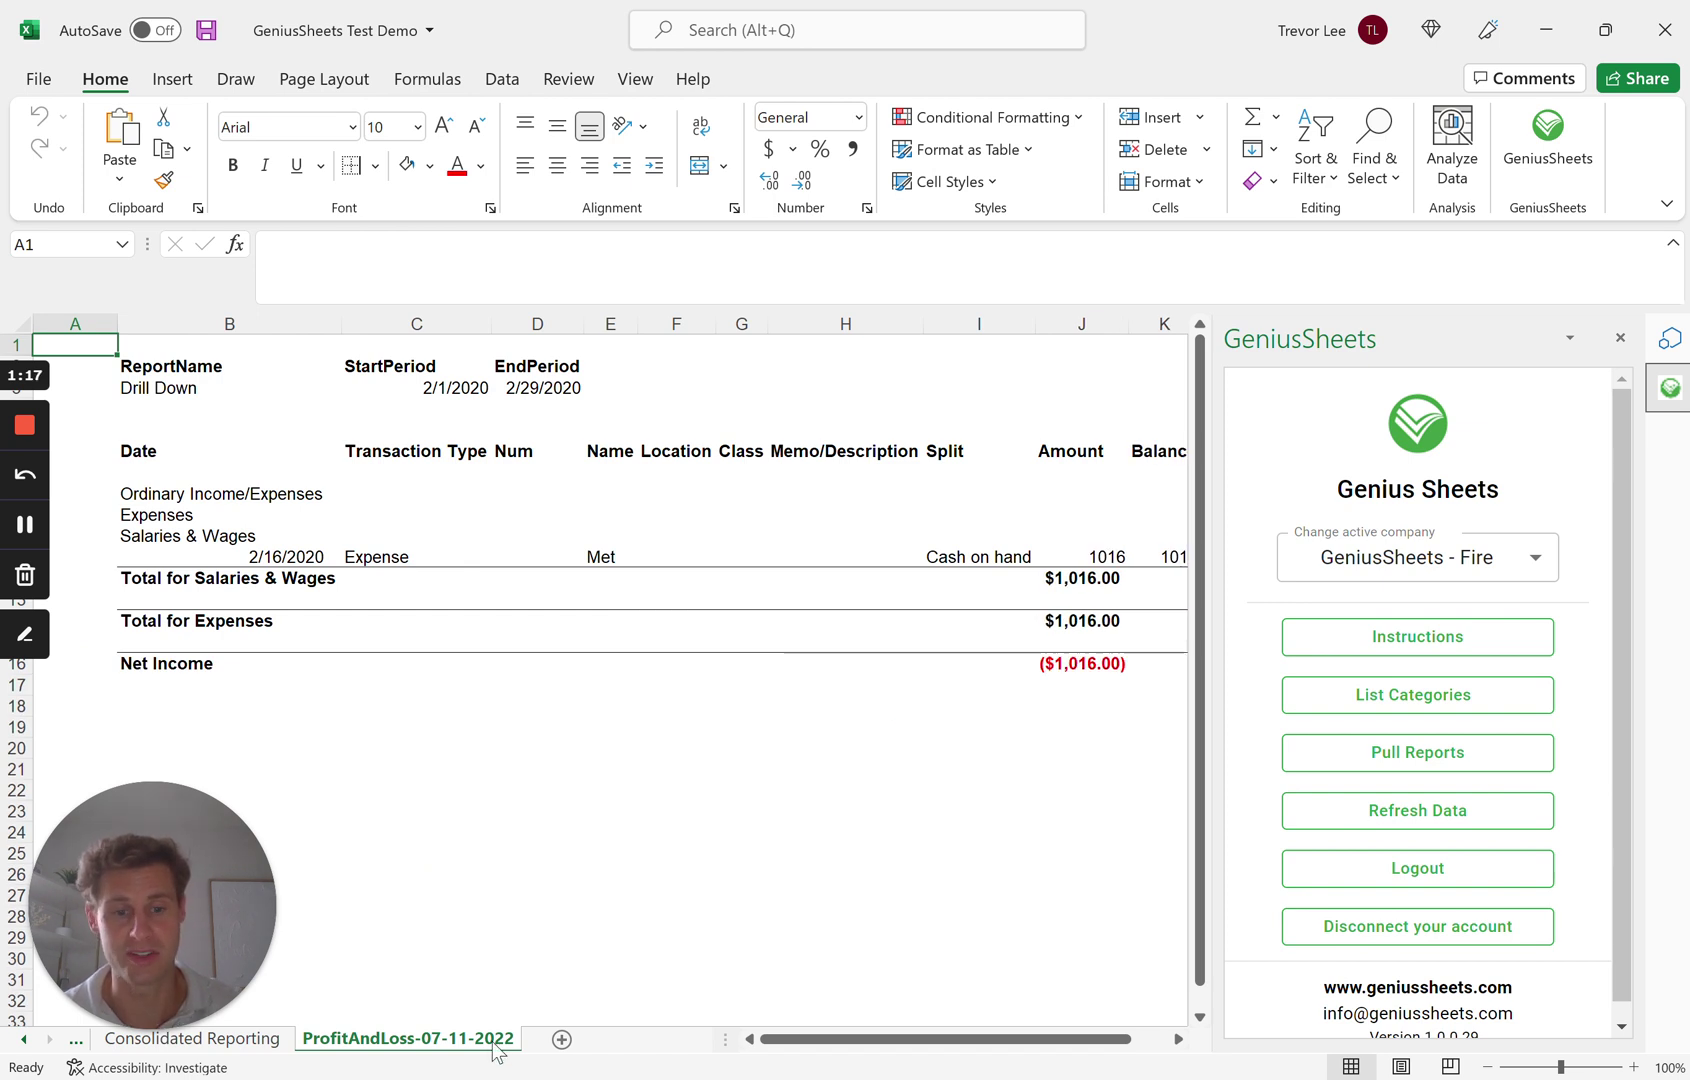
{"action": "key", "text": "ctrl+Page_Up"}
{"action": "key", "text": "ctrl+Page_Up"}
{"action": "key", "text": "ctrl+Page_Up"}
{"action": "key", "text": "ctrl+Page_Up"}
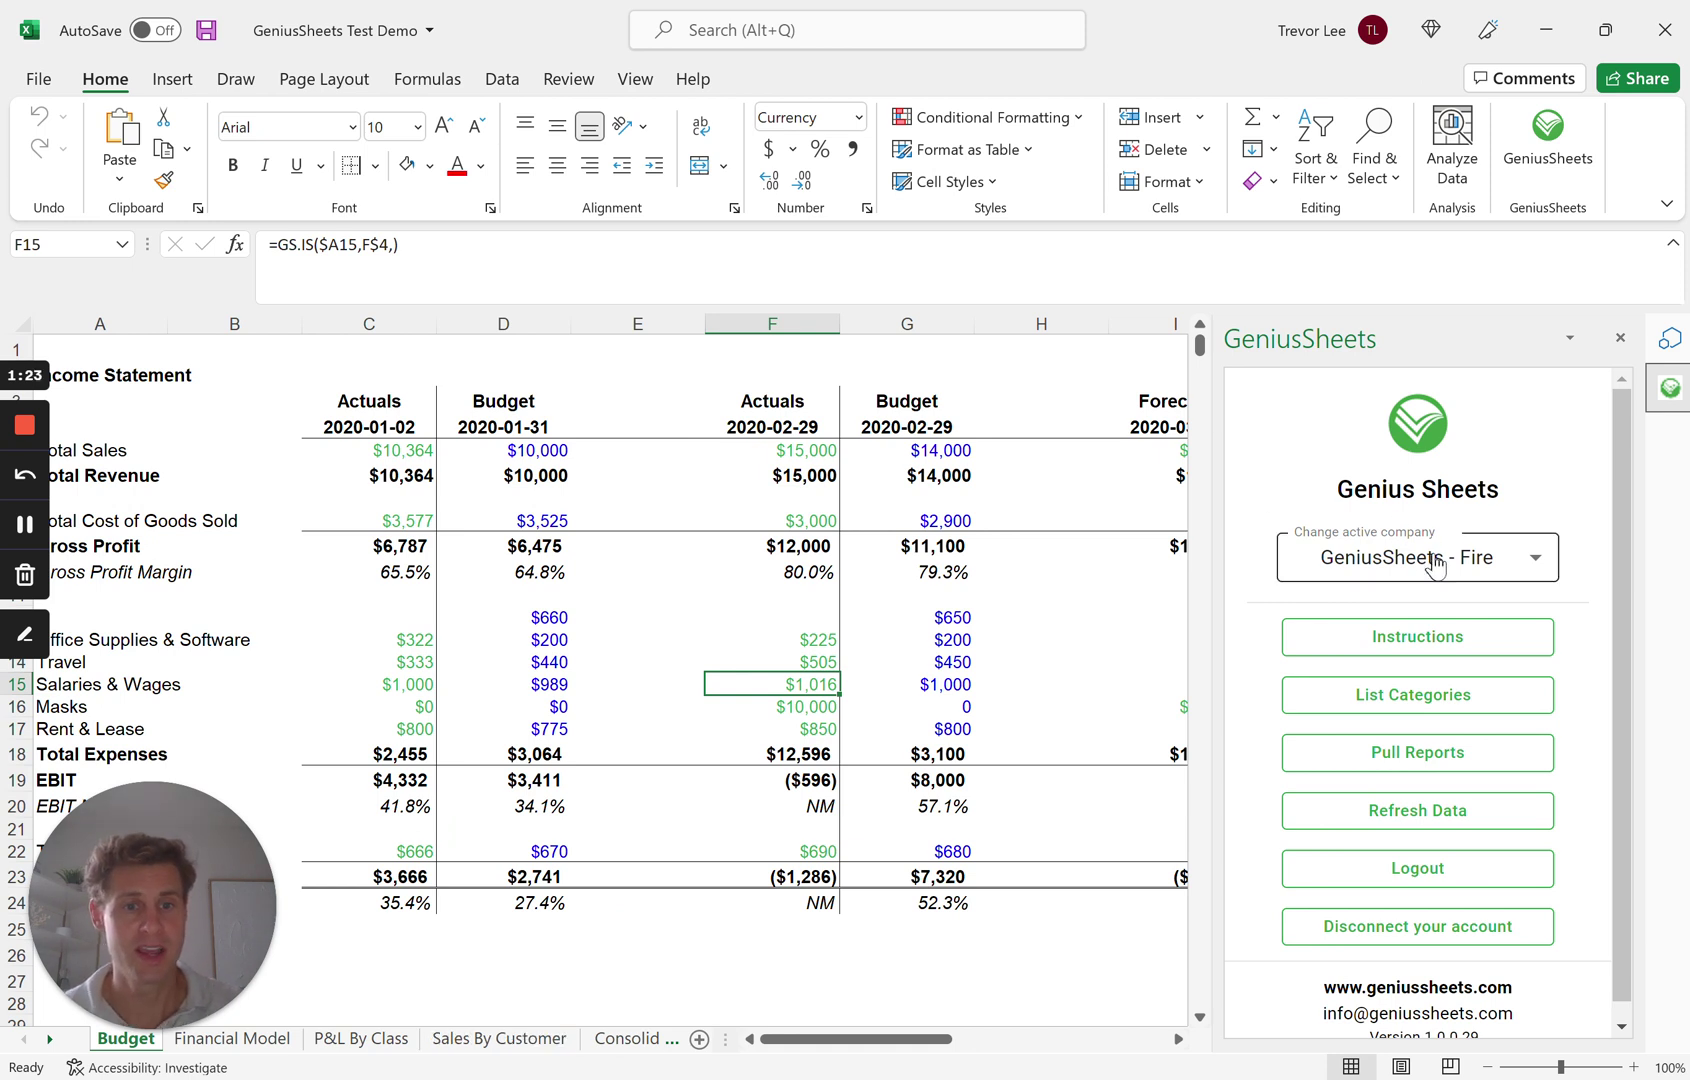
Make Genius Test - CHD active, list its recently added categories, and move to Financial Model.
{"action": "left_click", "coordinate": [1411, 579]}
{"action": "left_click", "coordinate": [1403, 620]}
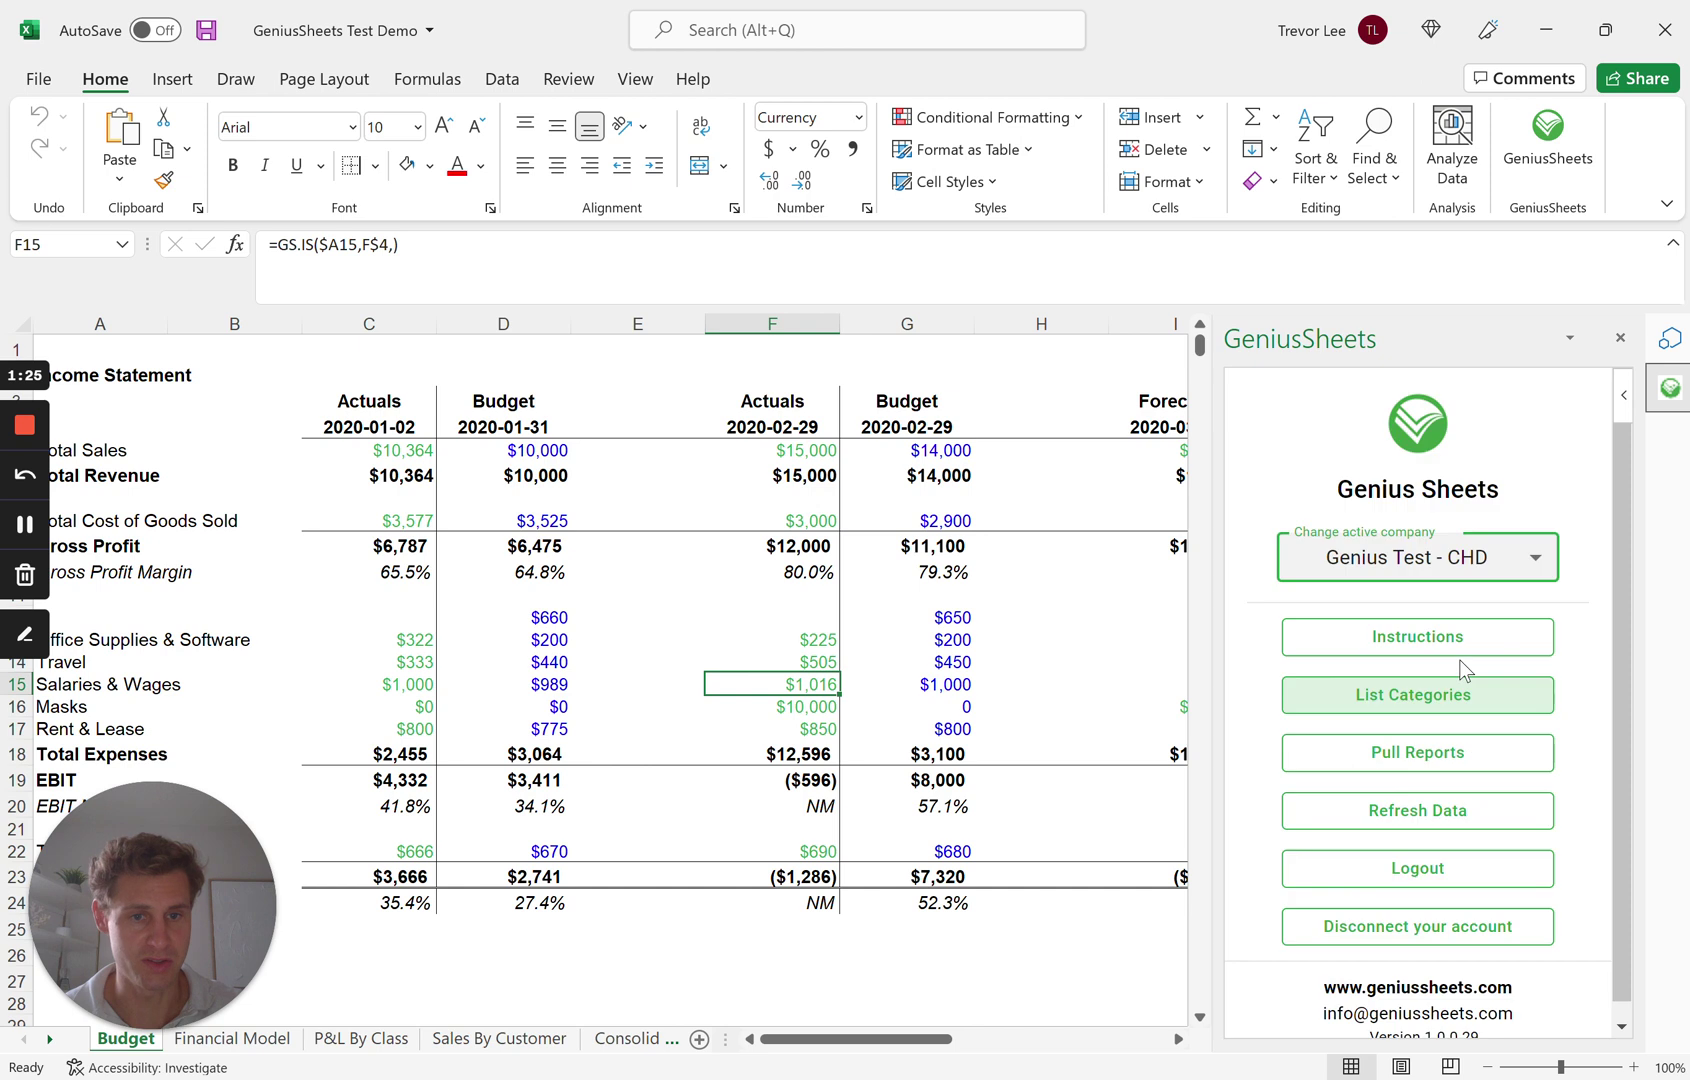
{"action": "left_click", "coordinate": [1410, 700]}
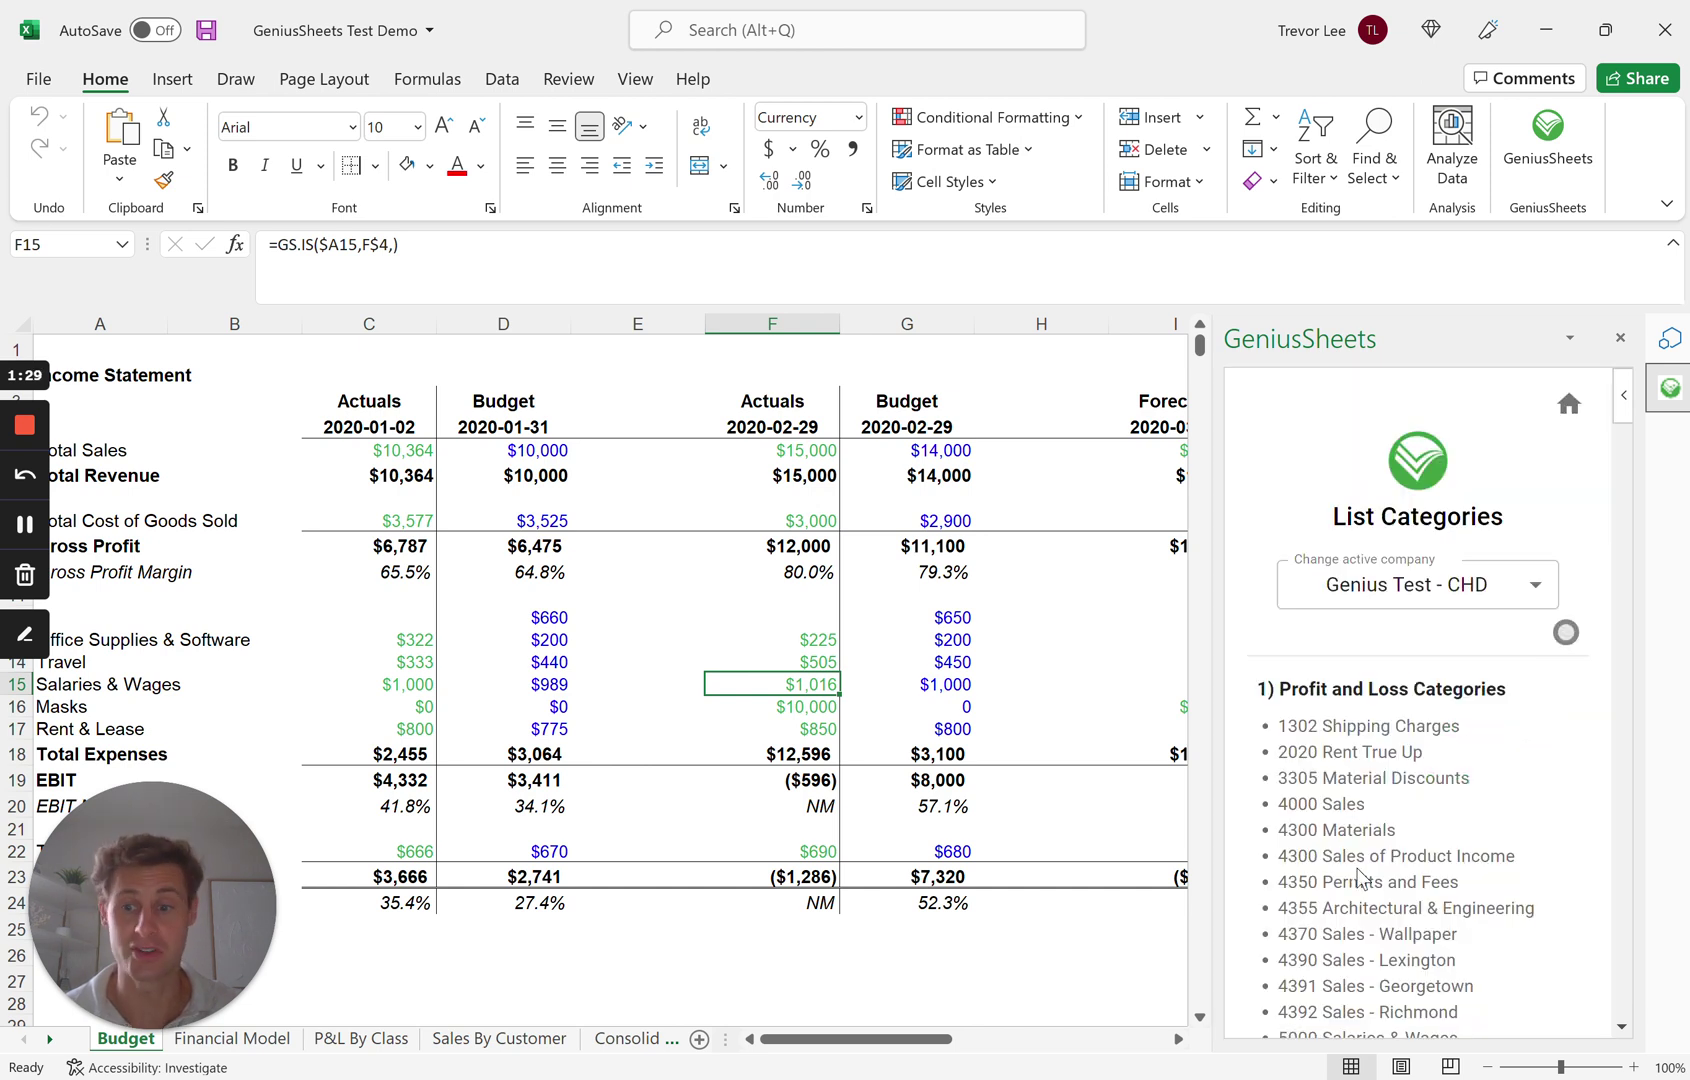
{"action": "left_click", "coordinate": [1565, 631]}
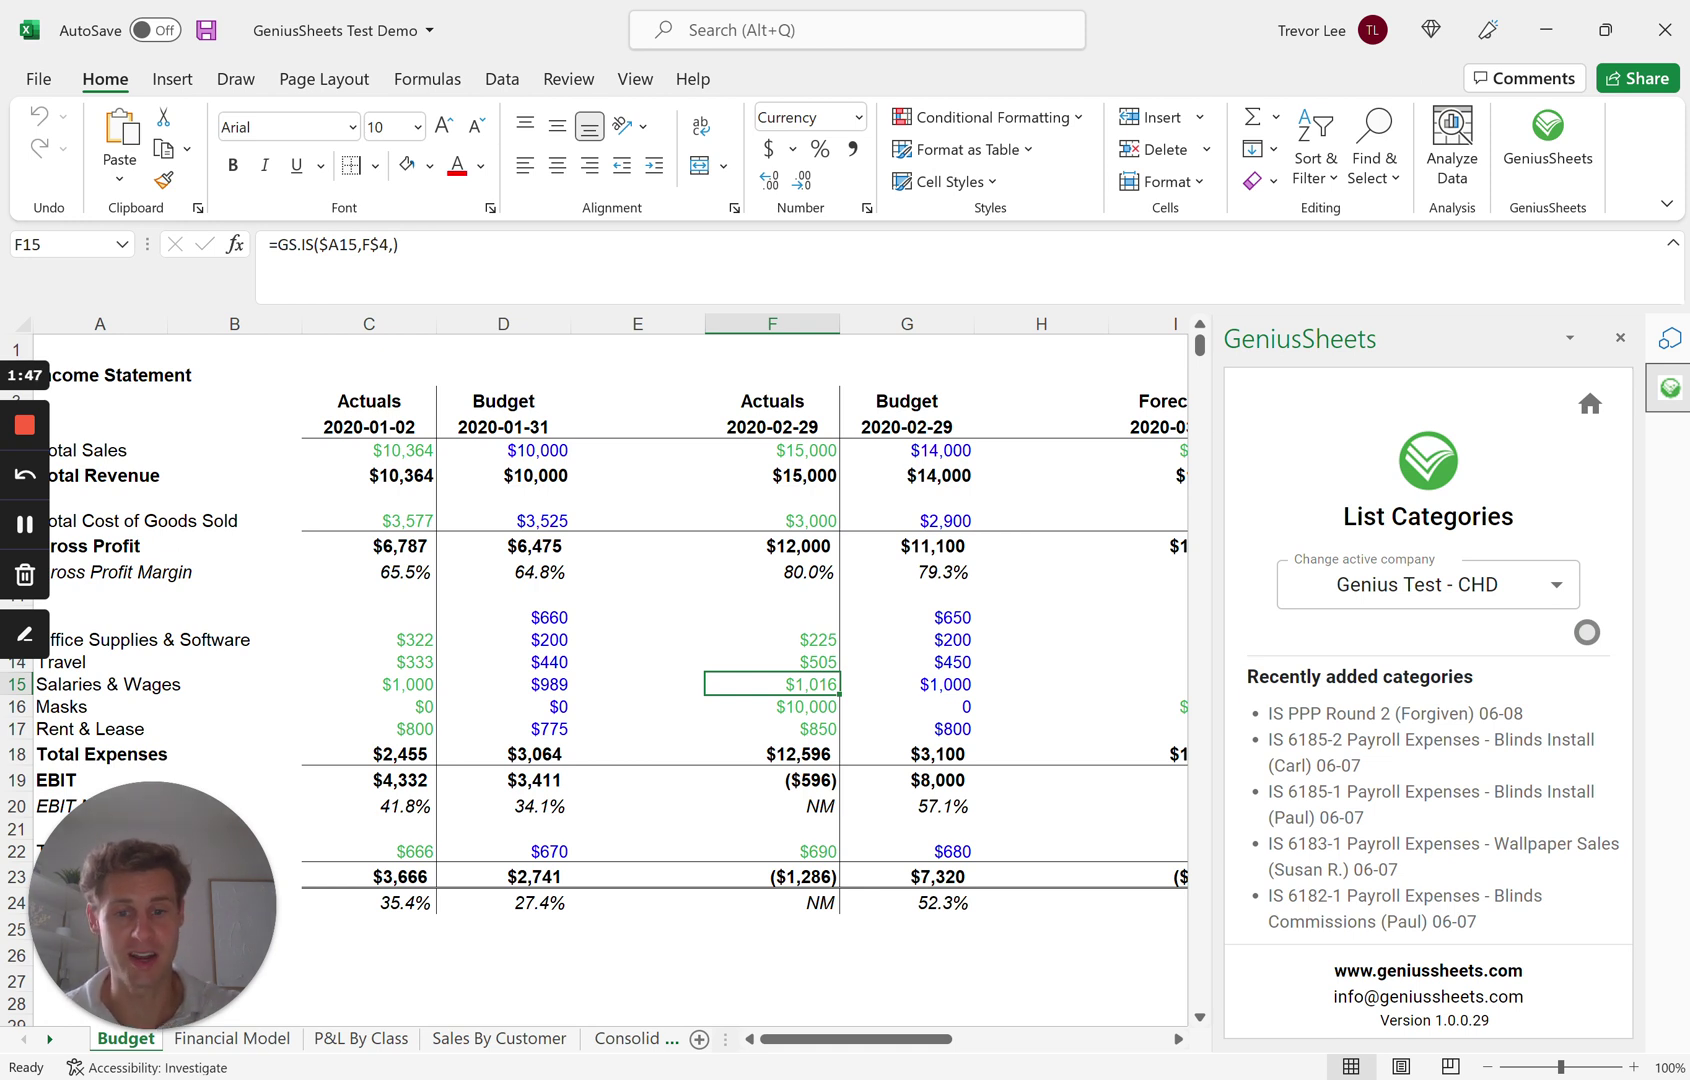
{"action": "key", "text": "ctrl+Page_Down"}
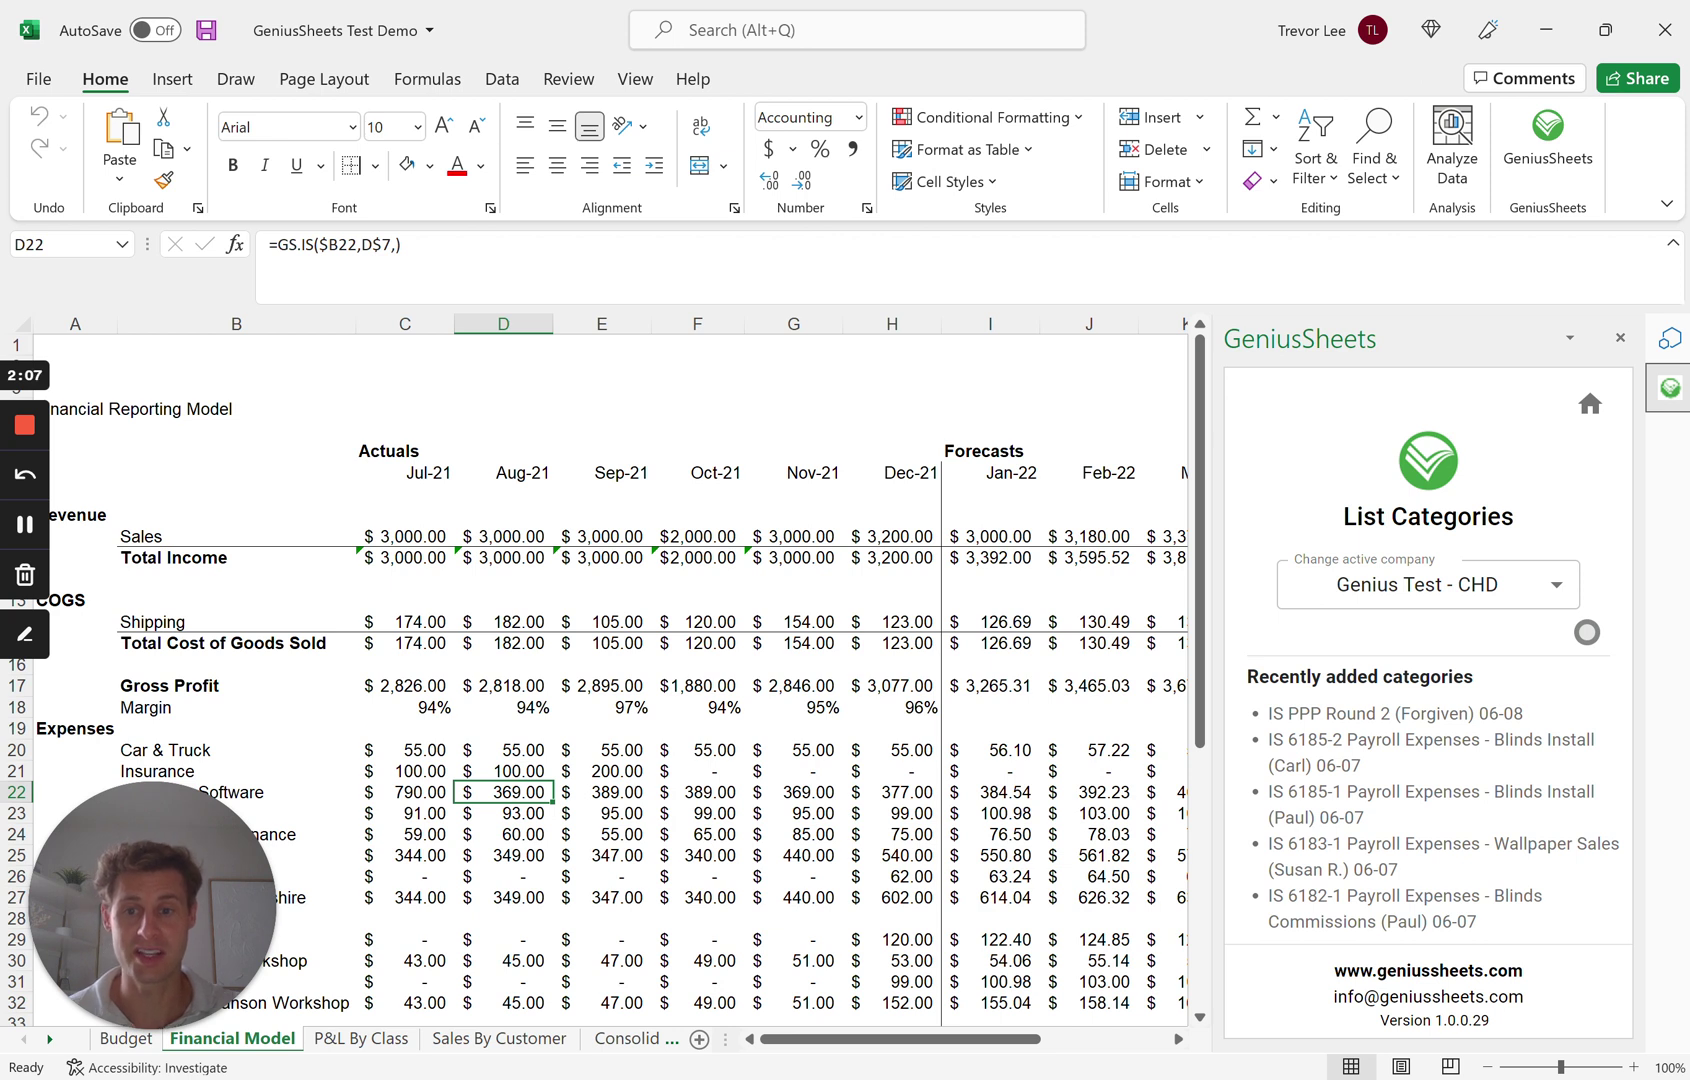
Inspect the Aug-21 margin and Jan-22 Car & Truck forecast formulas, then go to P&L By Class.
{"action": "key", "text": "Up"}
{"action": "key", "text": "Up"}
{"action": "key", "text": "Up"}
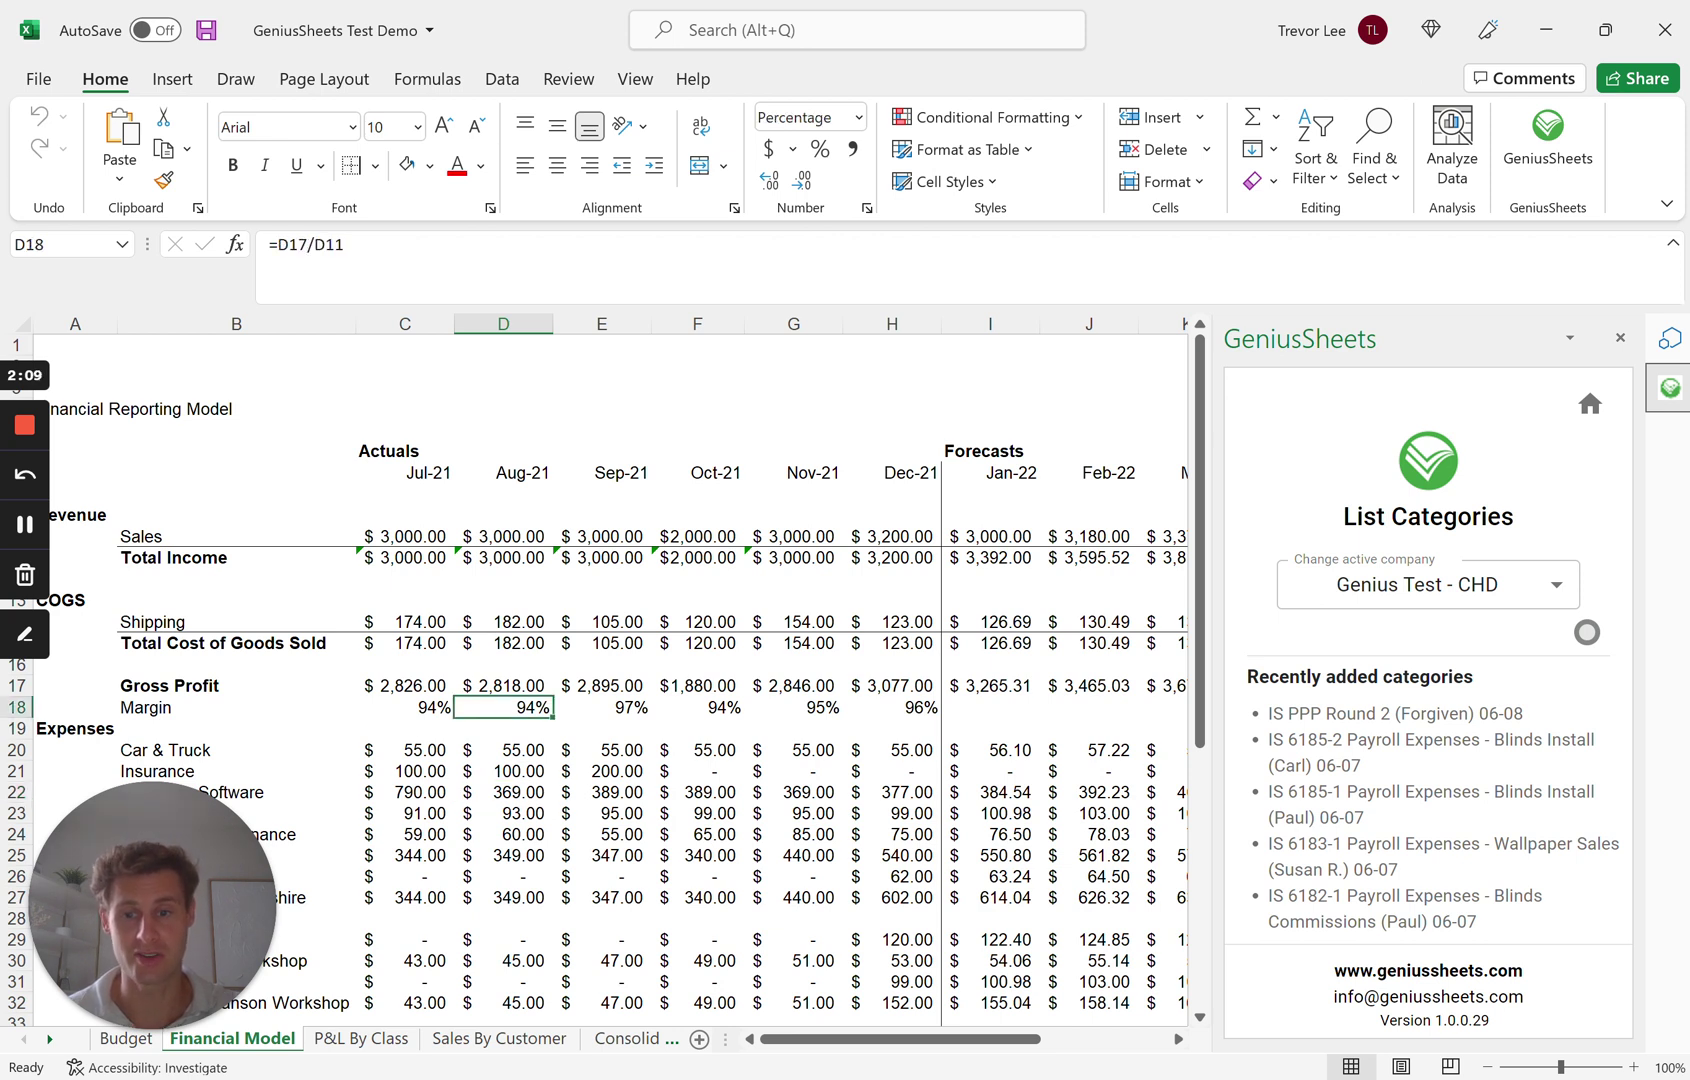
{"action": "key", "text": "Right"}
{"action": "key", "text": "Right"}
{"action": "key", "text": "Right"}
{"action": "key", "text": "Down"}
{"action": "key", "text": "Down"}
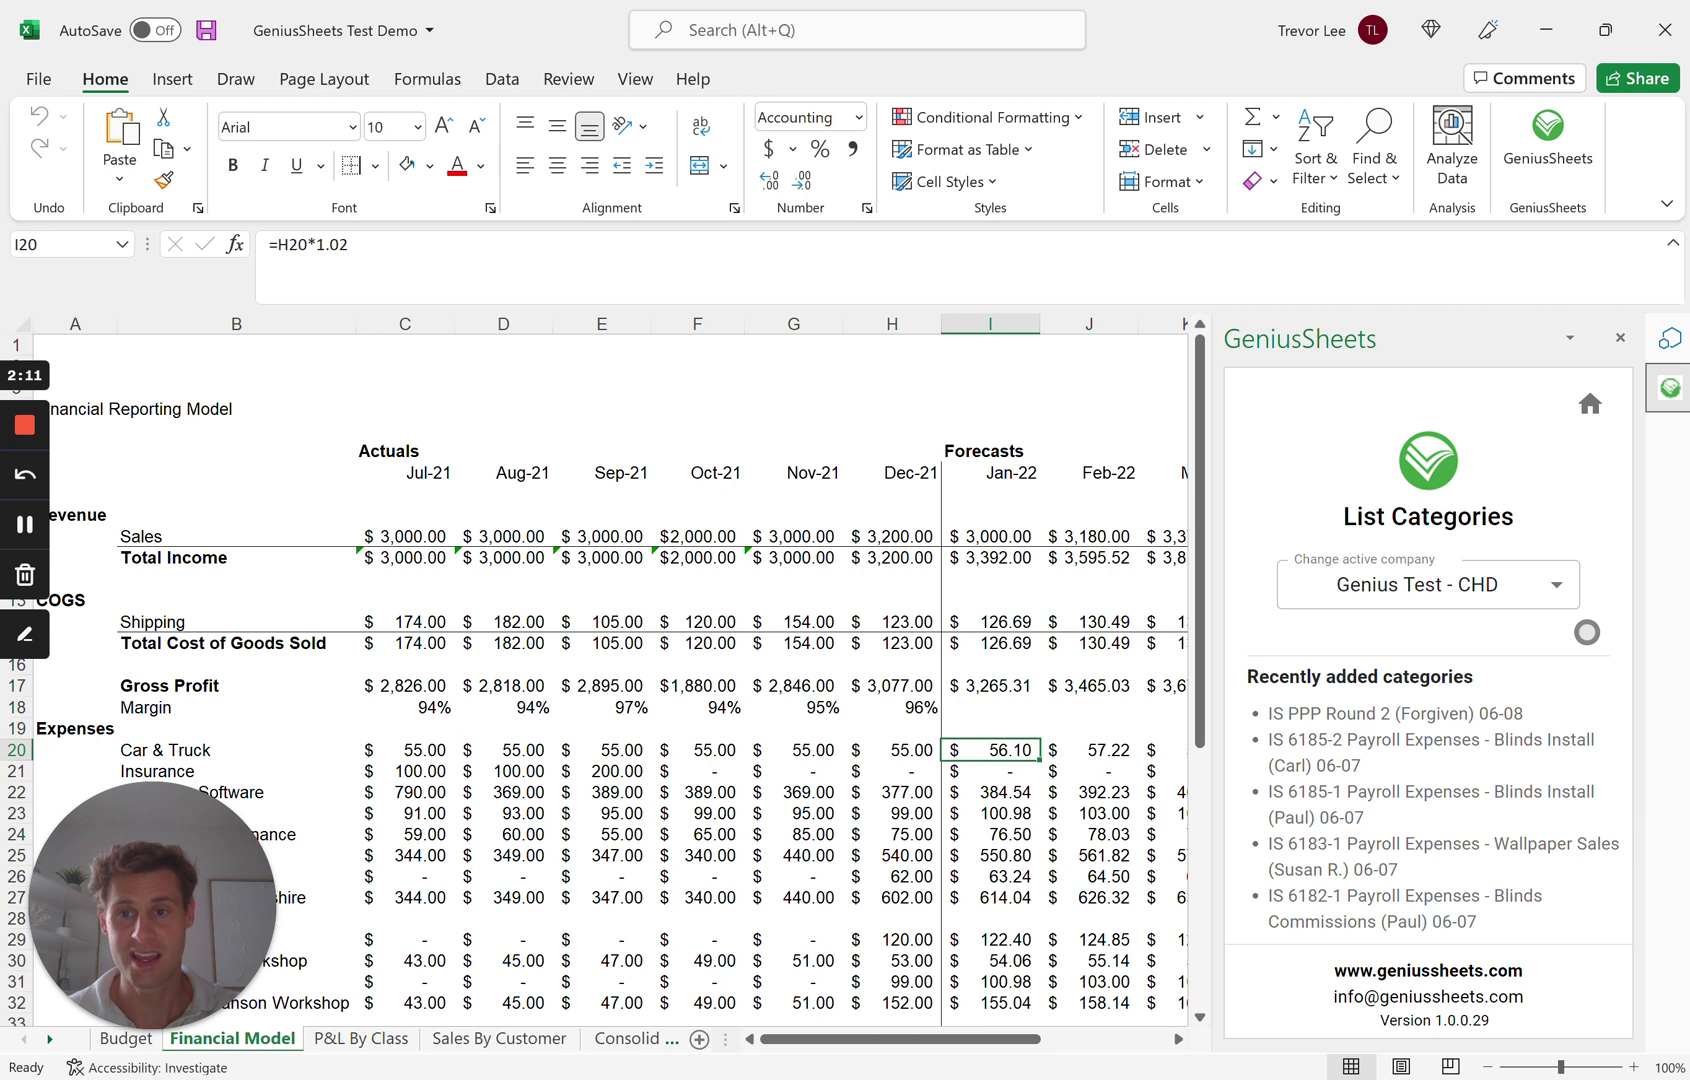
{"action": "key", "text": "F2"}
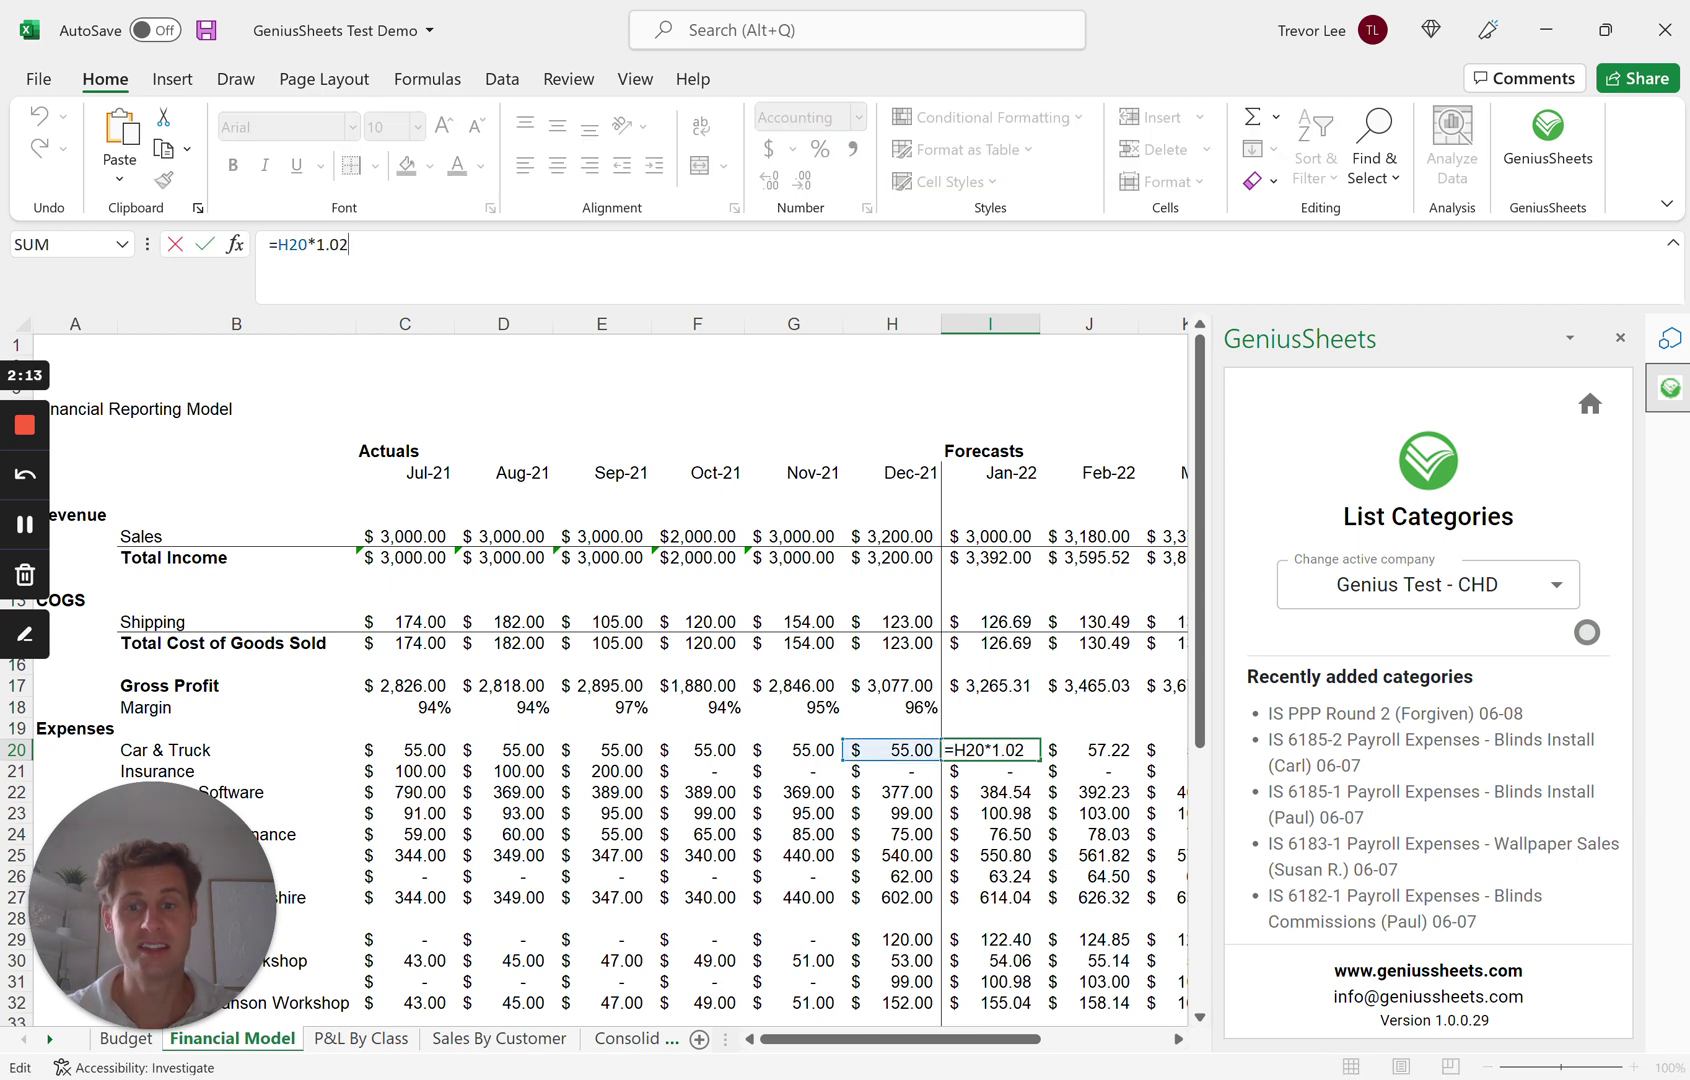
{"action": "key", "text": "Escape"}
{"action": "key", "text": "Left"}
{"action": "key", "text": "Left"}
{"action": "key", "text": "Left"}
{"action": "key", "text": "Down"}
{"action": "key", "text": "Down"}
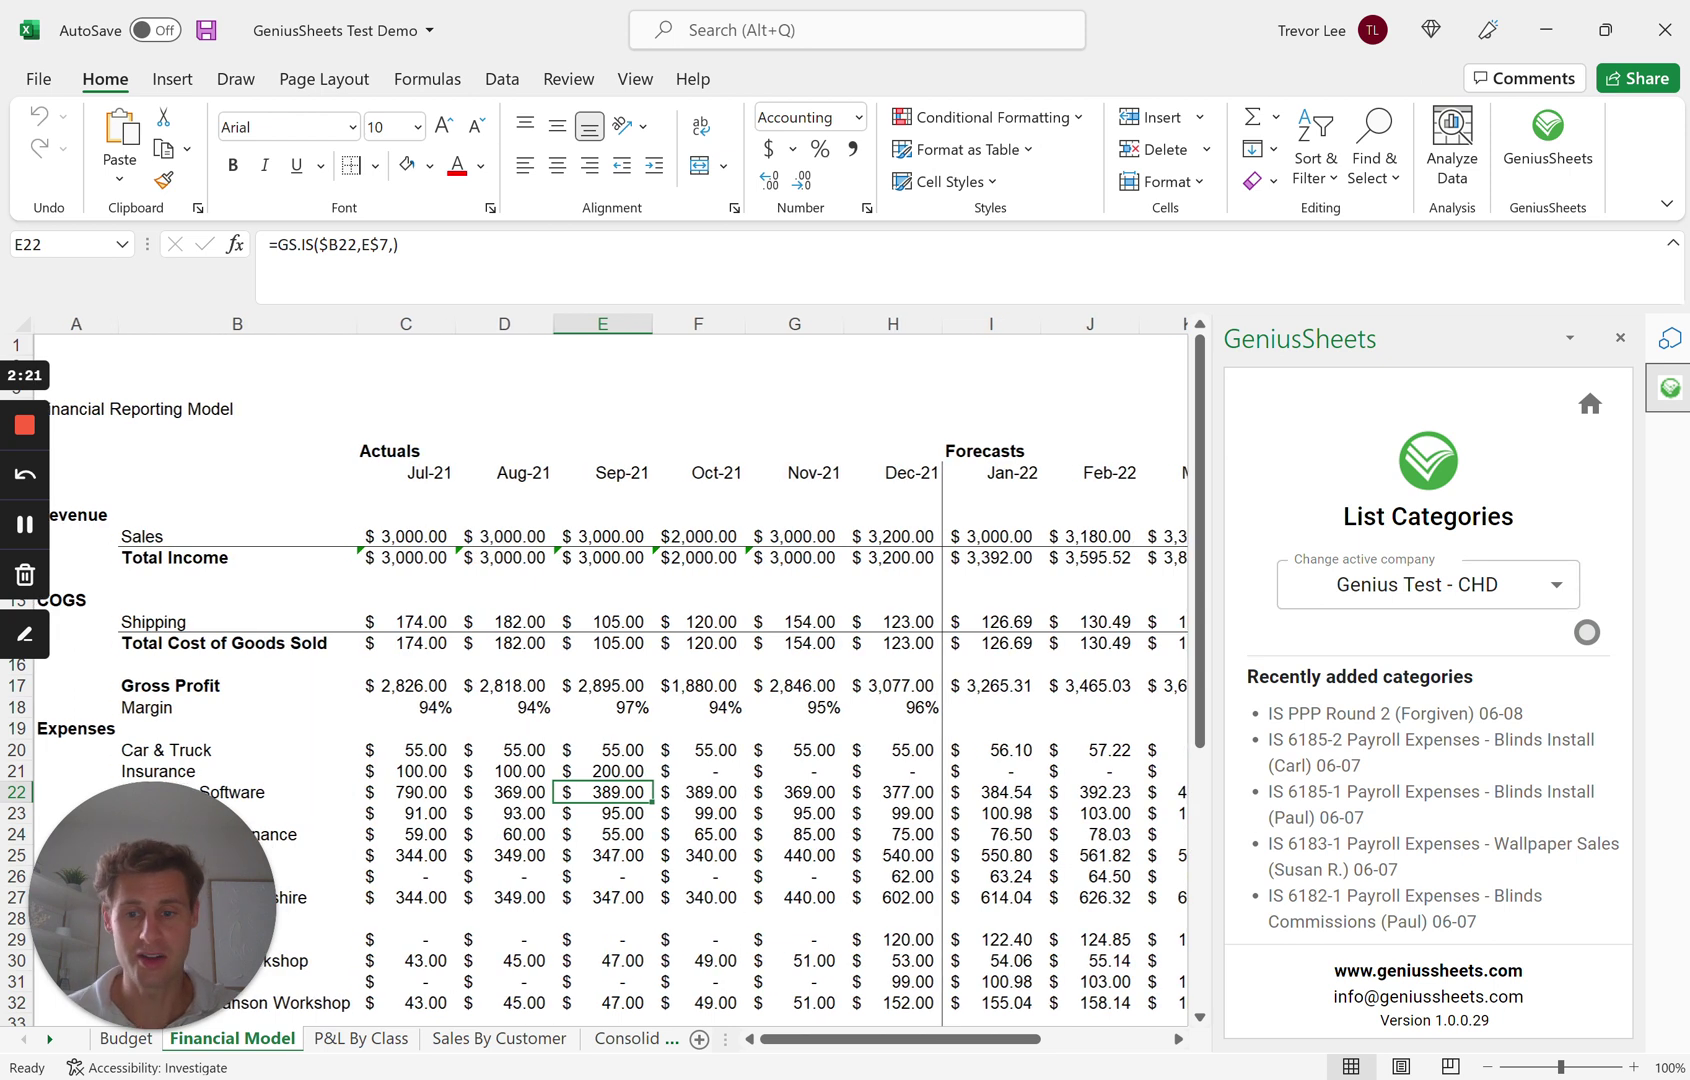
{"action": "left_click", "coordinate": [382, 1050]}
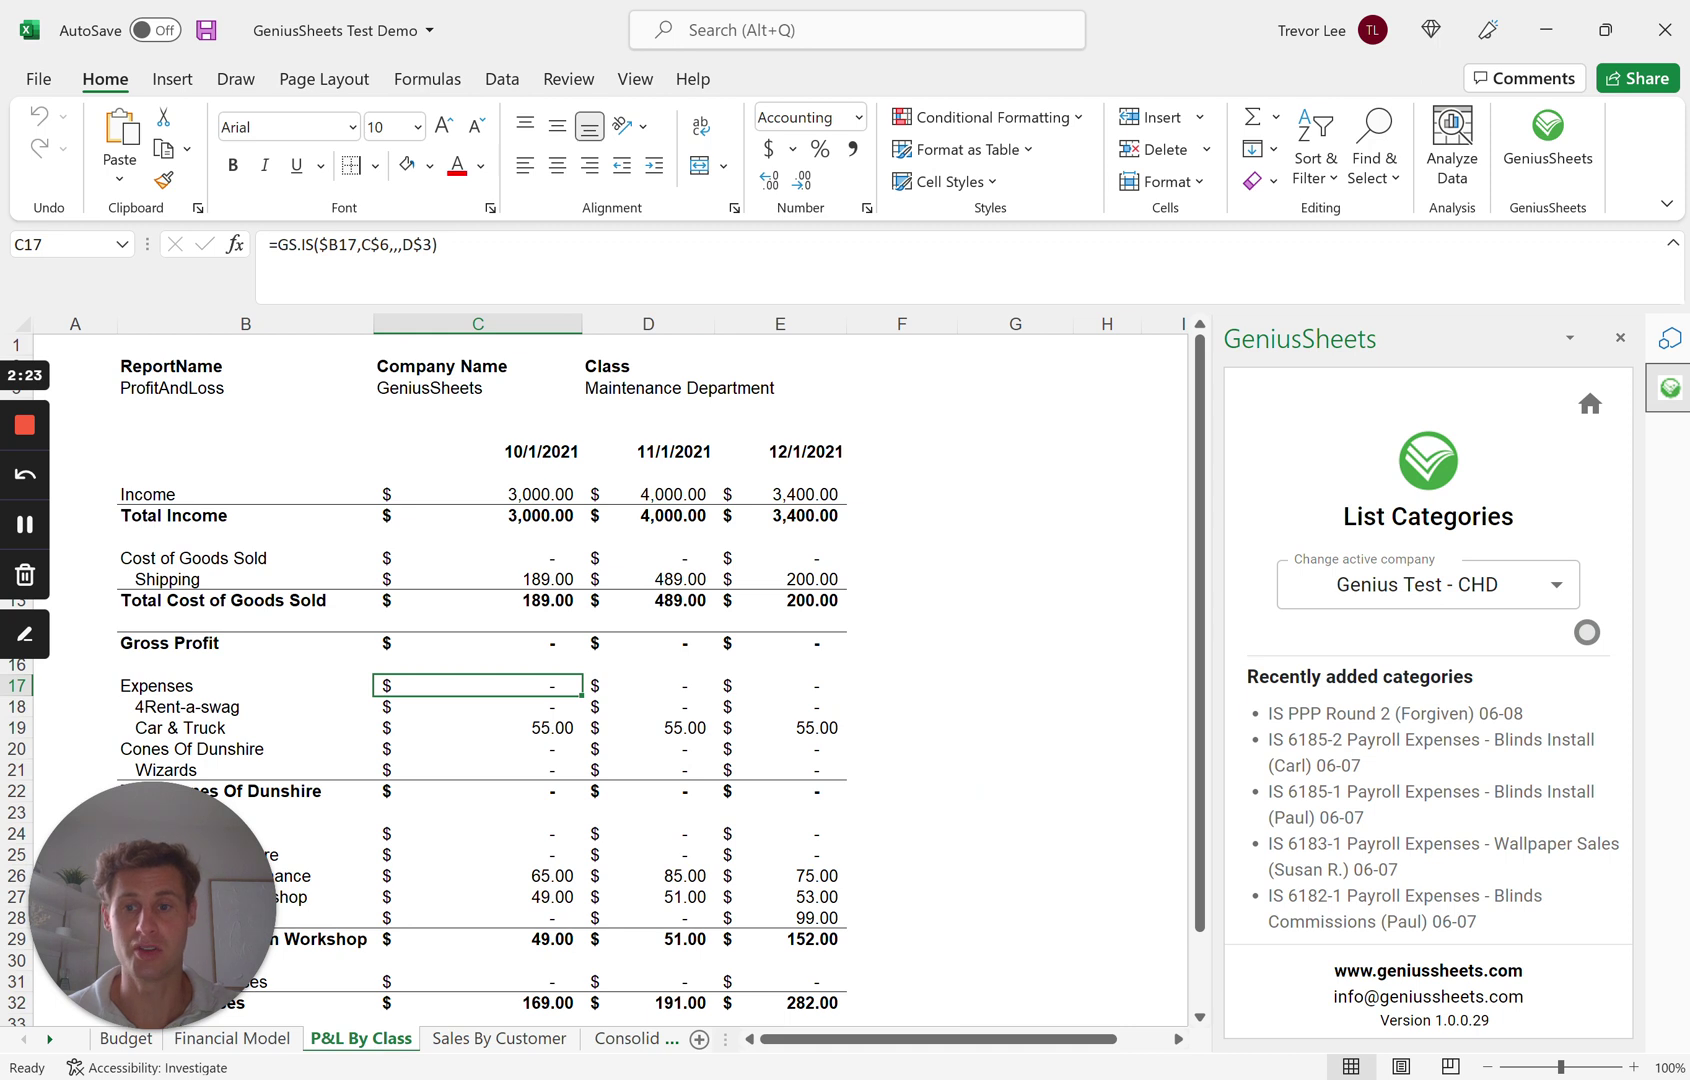
Review the October Expenses class-filtered formula in C17, then move to Sales By Customer.
{"action": "key", "text": "F2"}
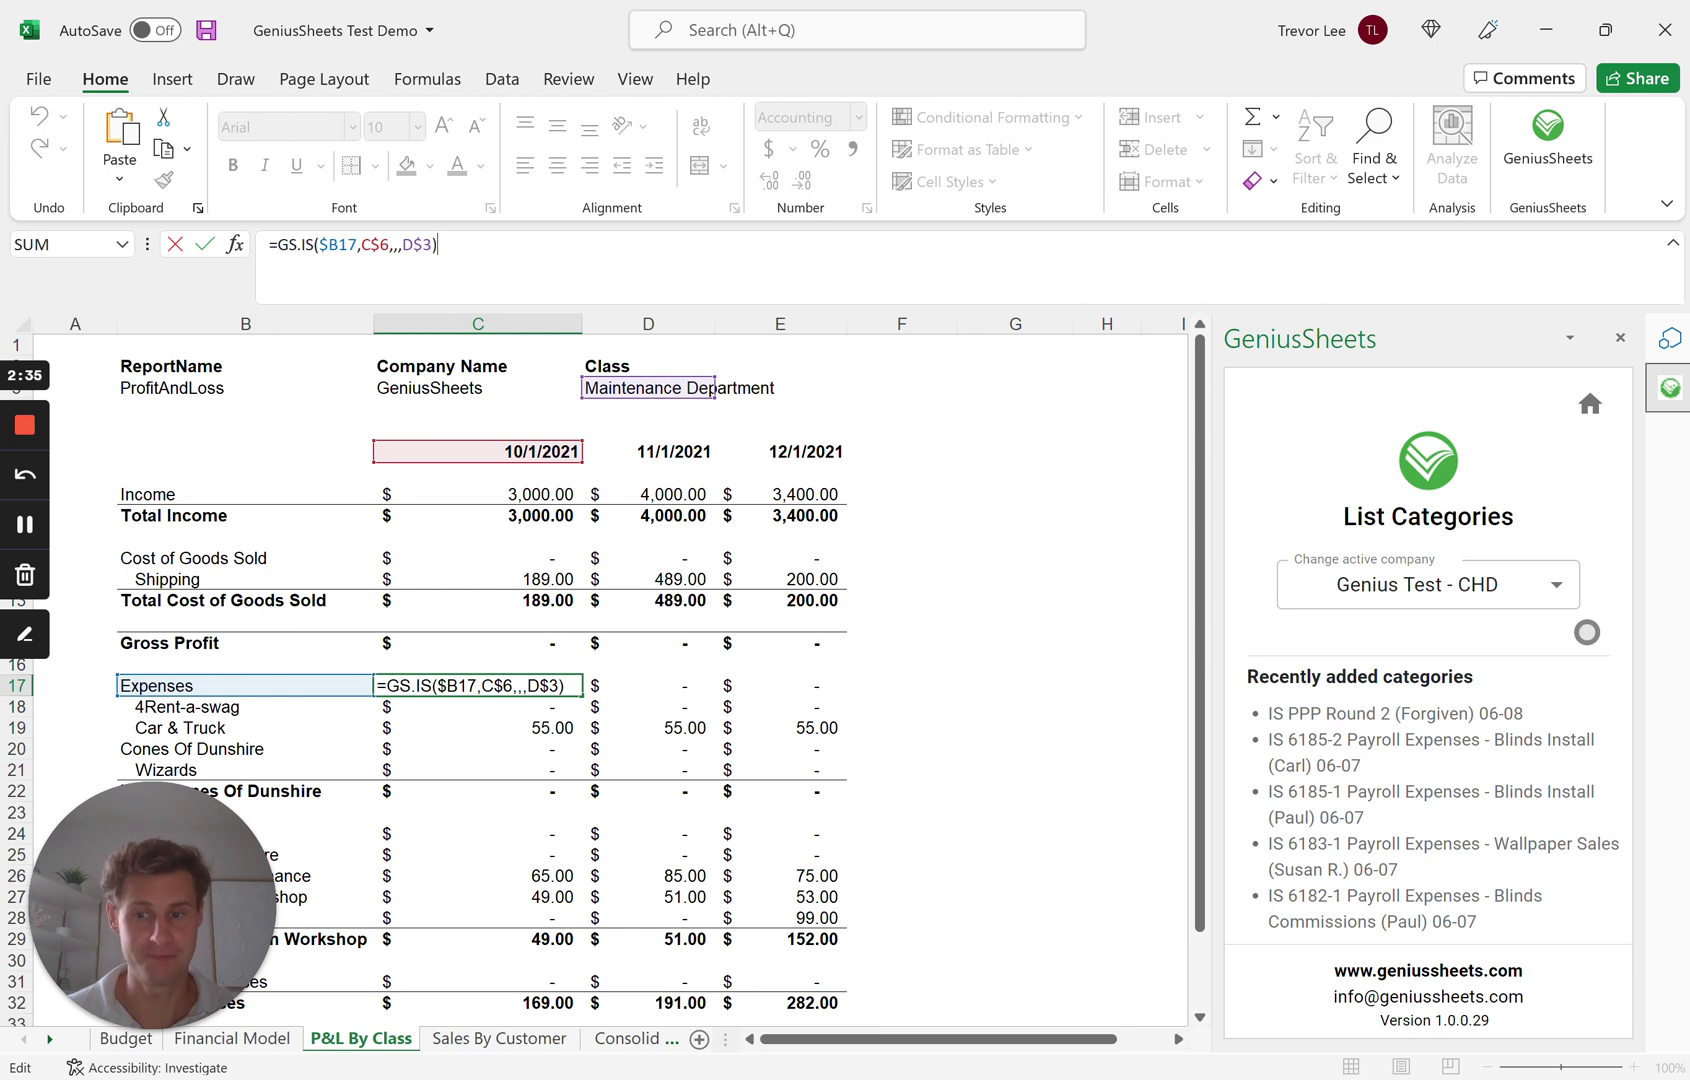
{"action": "key", "text": "ctrl+Return"}
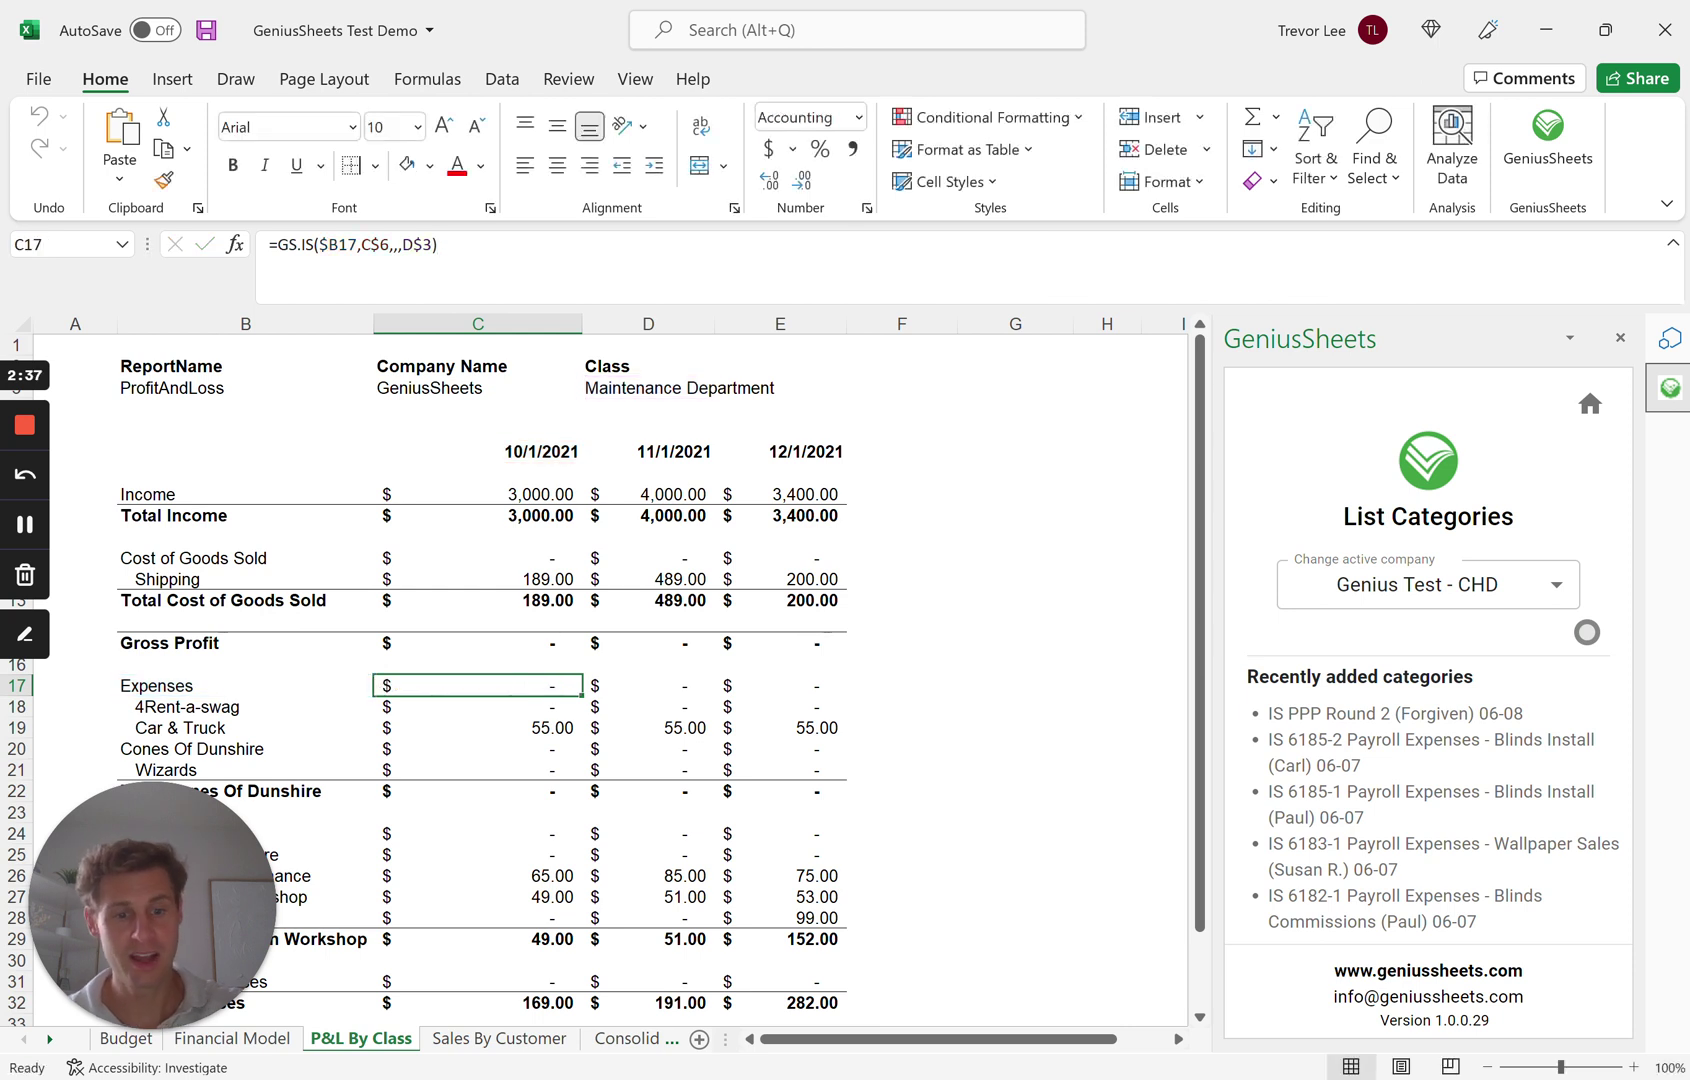
{"action": "key", "text": "ctrl+Page_Down"}
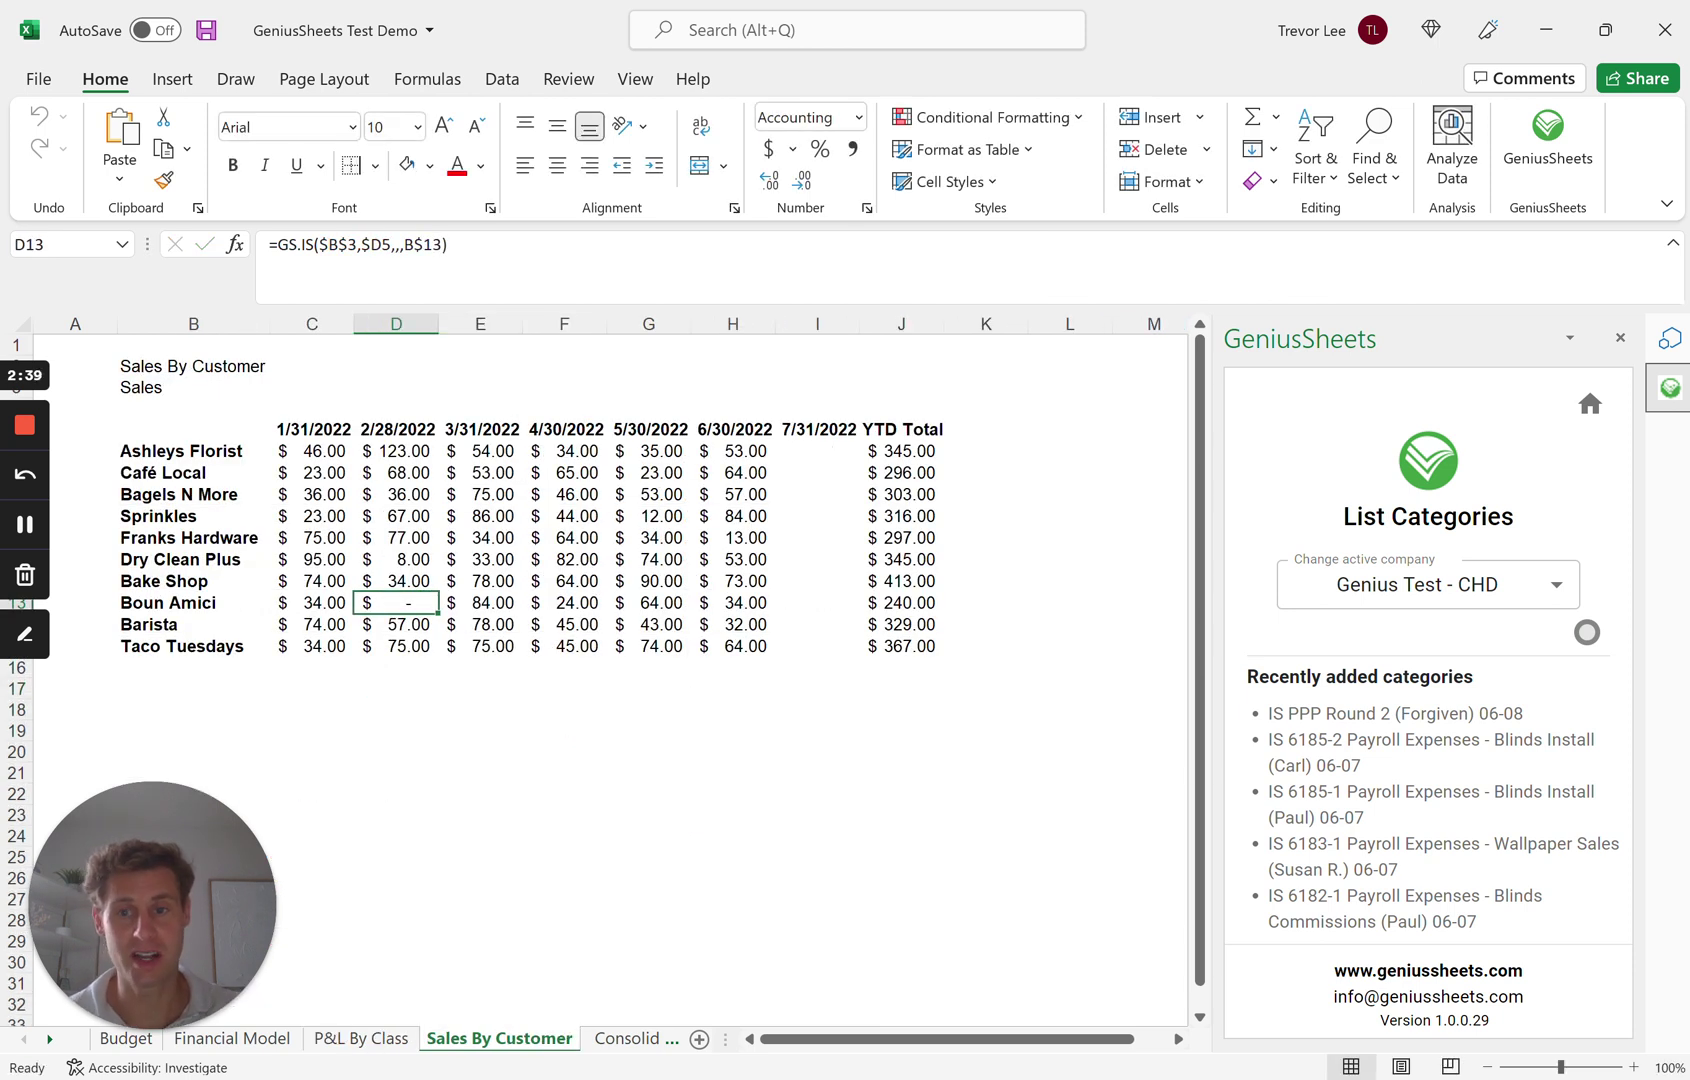
Examine the Boun Amici February sales formula in D13, then move to Consolidated Reporting.
{"action": "key", "text": "F2"}
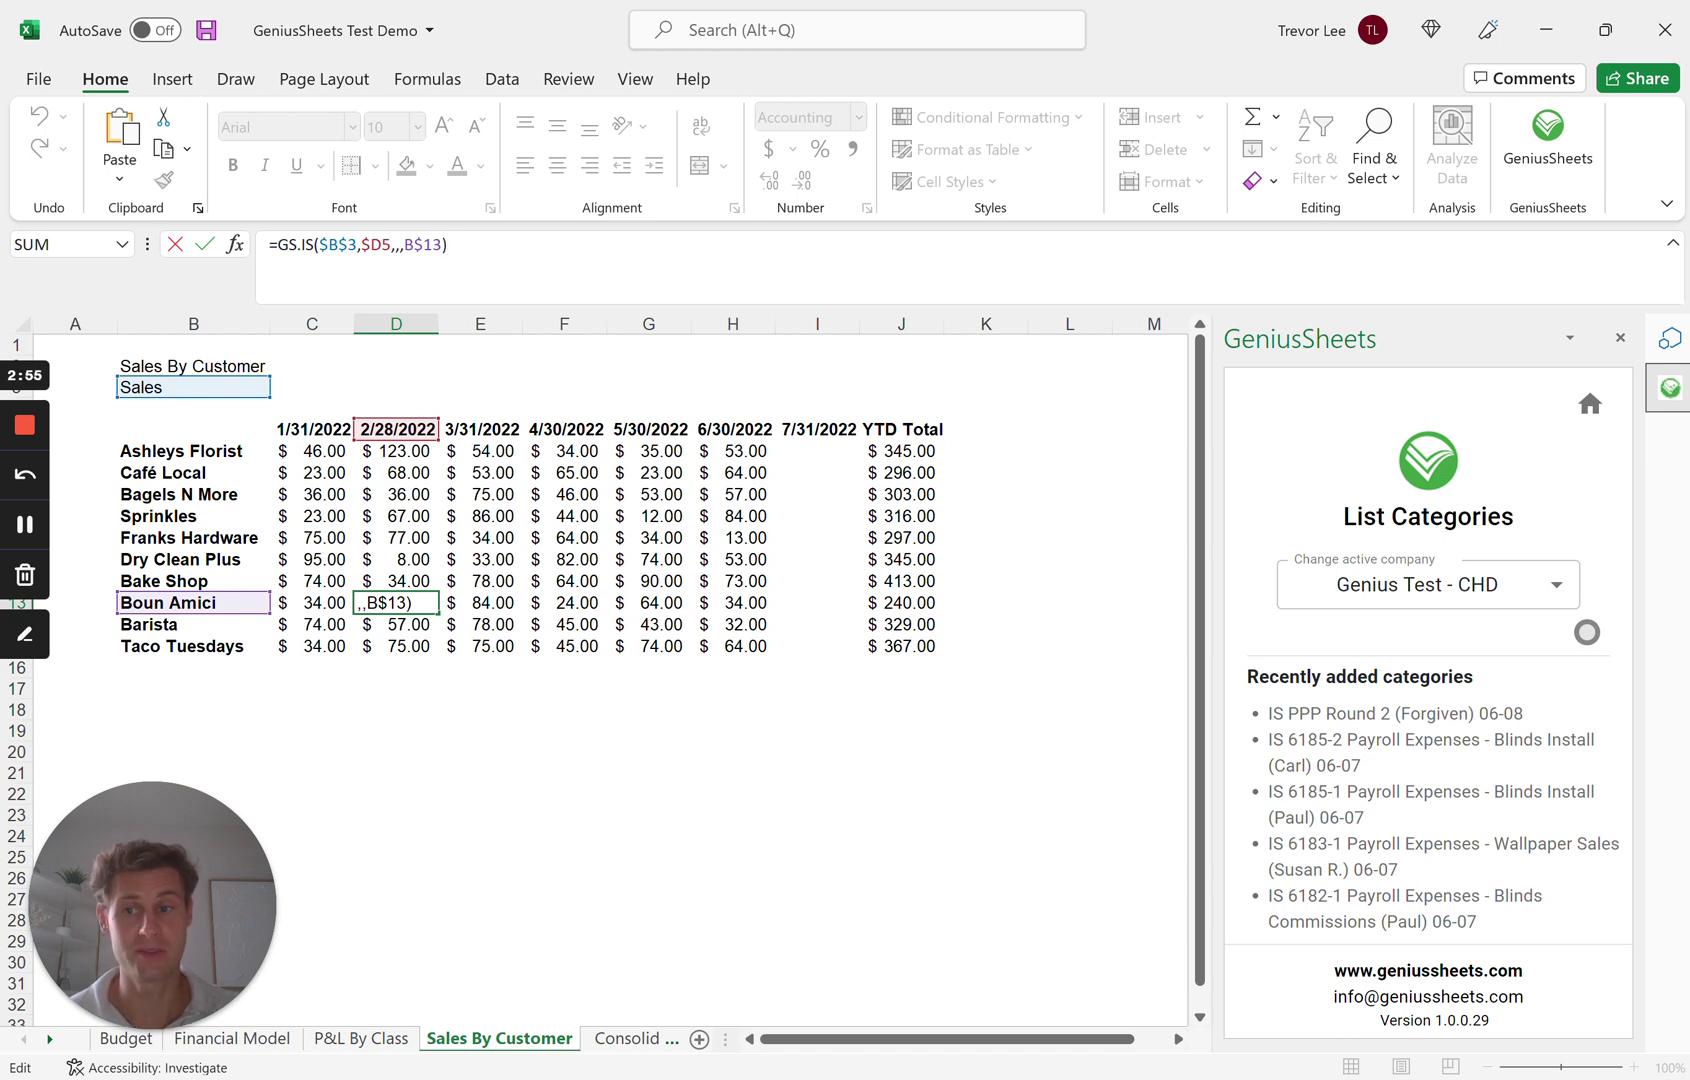
{"action": "key", "text": "Escape"}
{"action": "key", "text": "ctrl+Page_Down"}
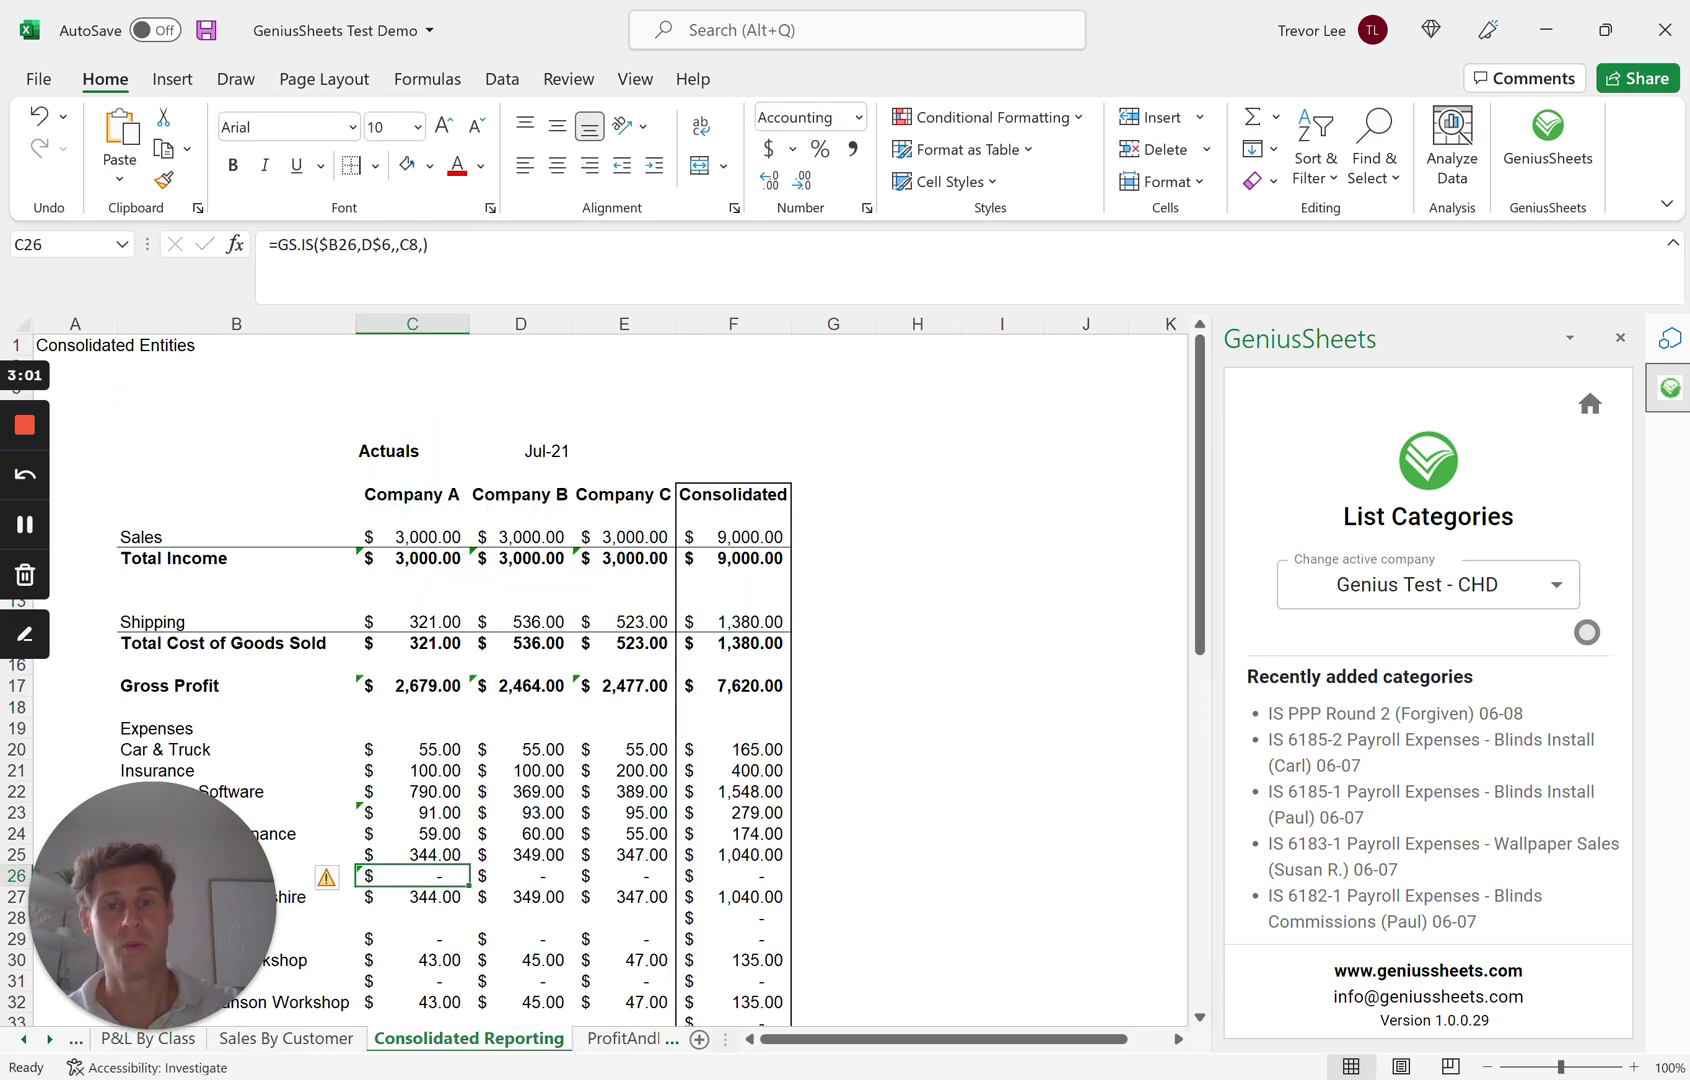
Open the Company A Jul-21 GS.IS formula in C26 showing its company argument.
{"action": "key", "text": "F2"}
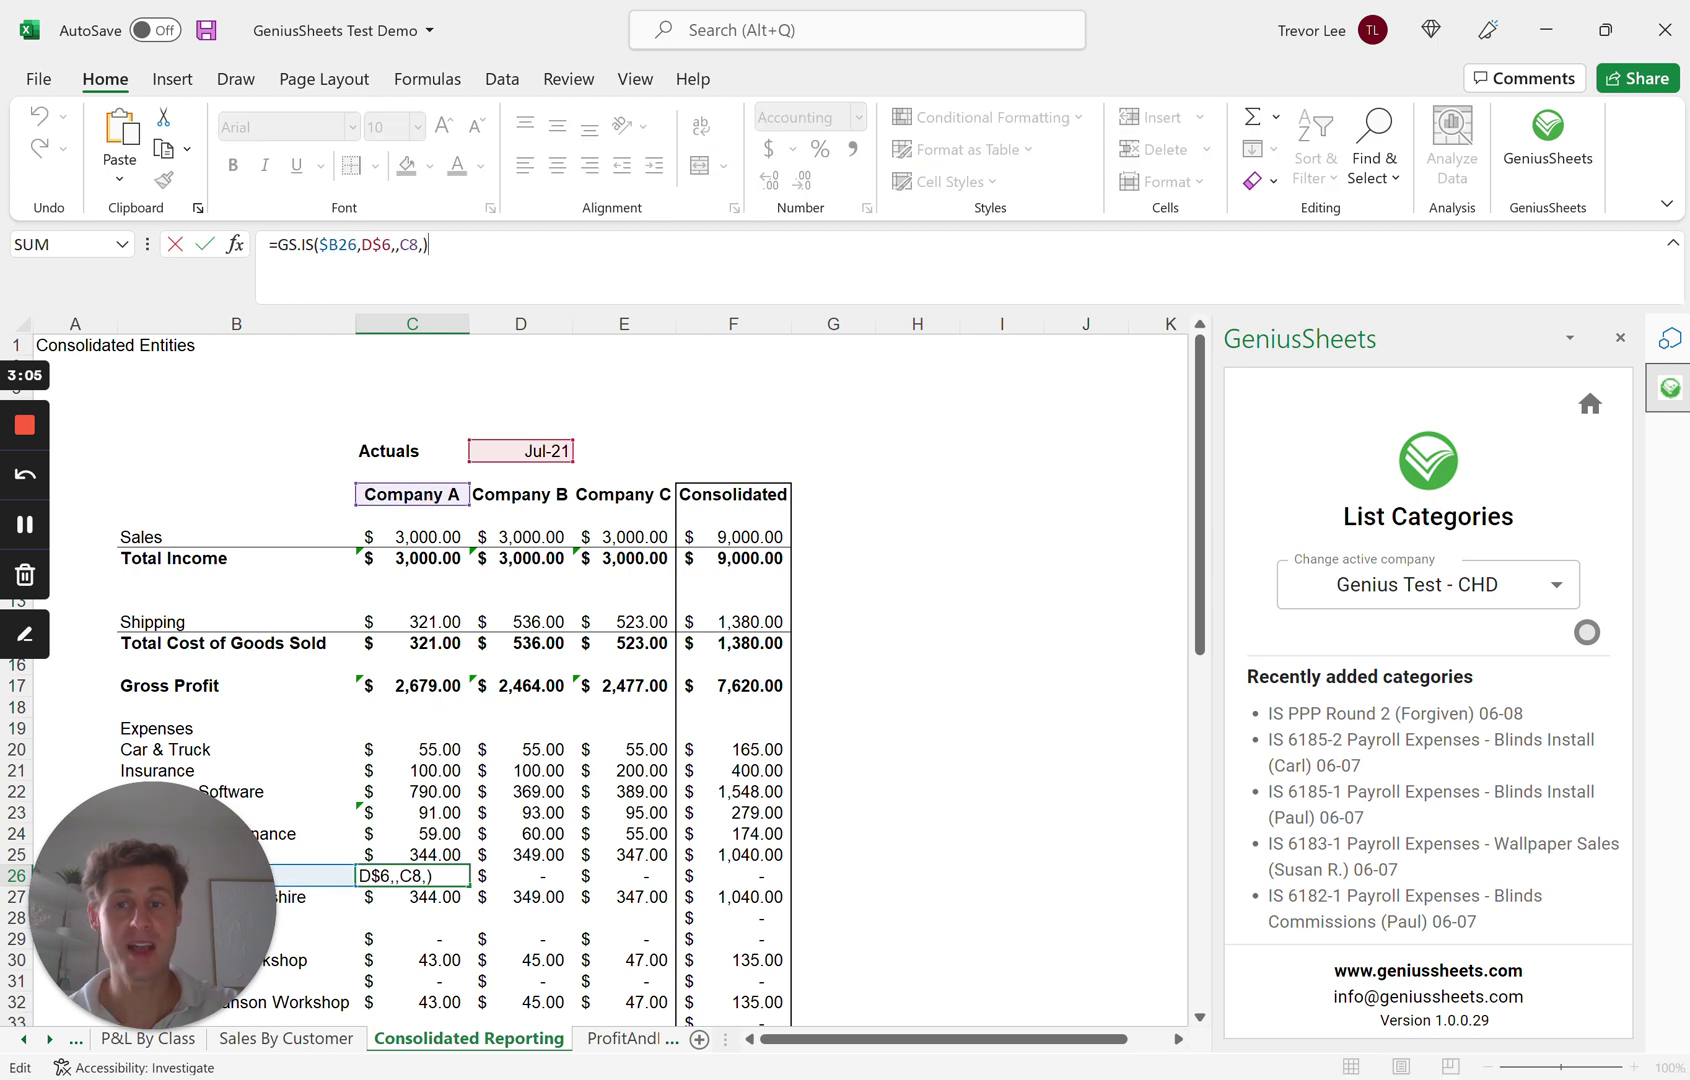